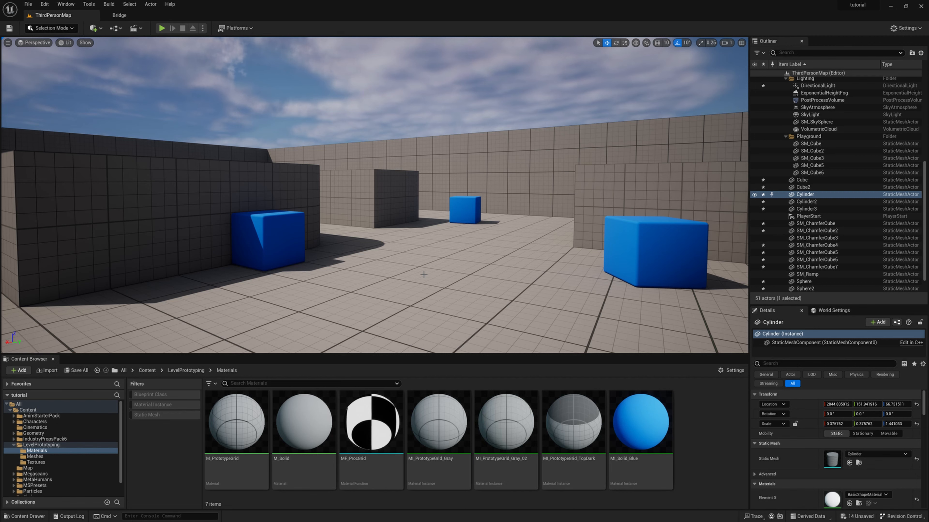
# Create a new material named Glow in the LevelPrototyping Materials folder.
pyautogui.moveTo(424, 285)
pyautogui.mouseDown(button='right')
pyautogui.moveTo(448, 280)
pyautogui.moveTo(34, 274)
pyautogui.moveTo(427, 284)
pyautogui.mouseUp(button='right')
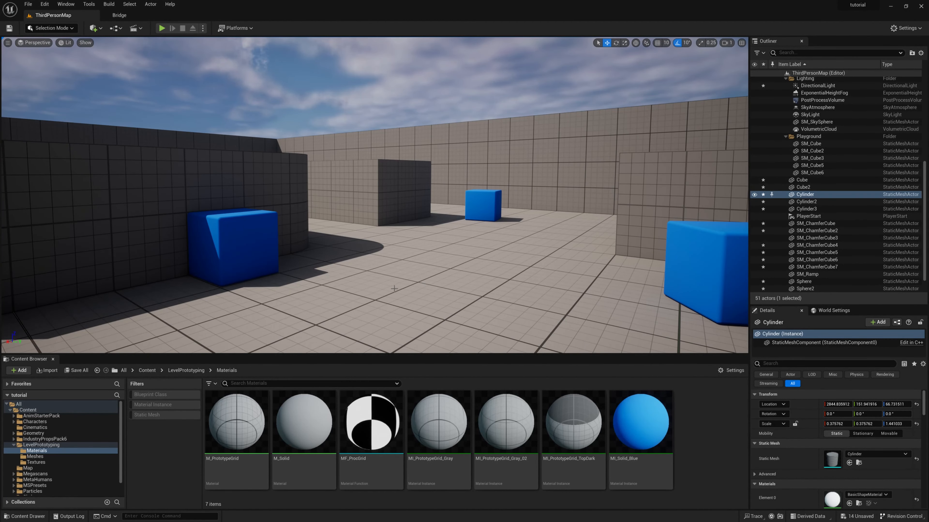
pyautogui.click(46, 451)
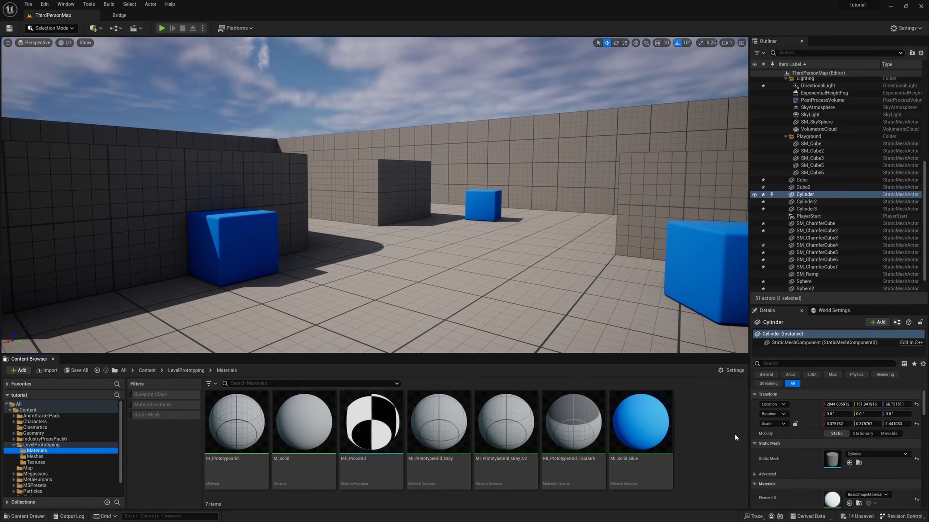
pyautogui.rightClick(709, 444)
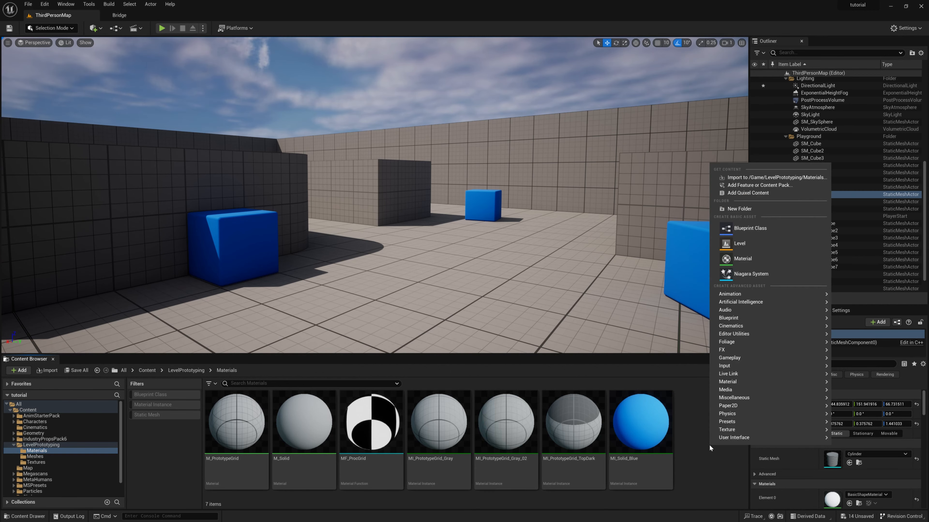
pyautogui.click(741, 259)
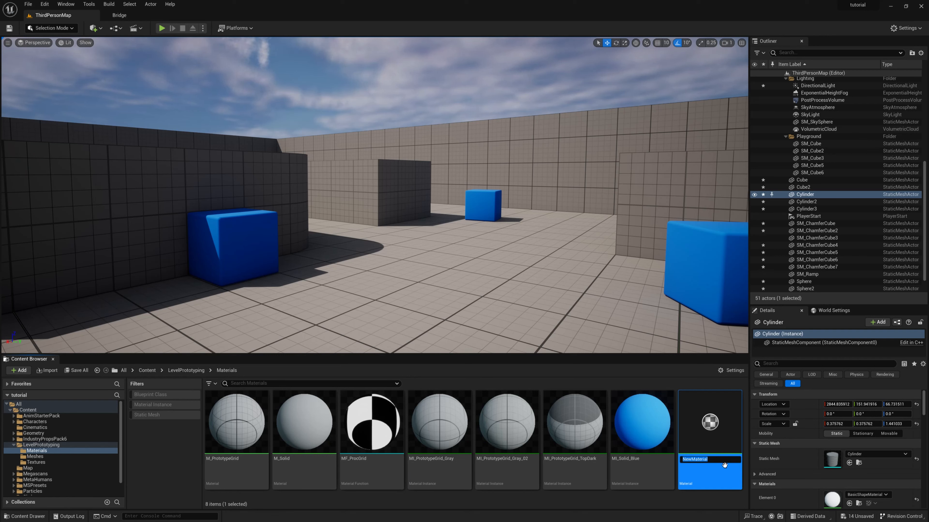
pyautogui.write('Glow')
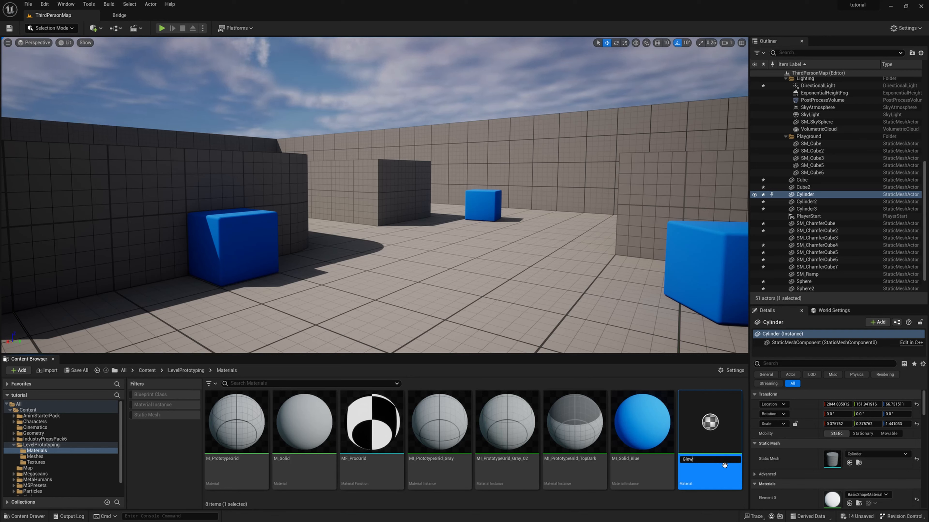
pyautogui.press('Return')
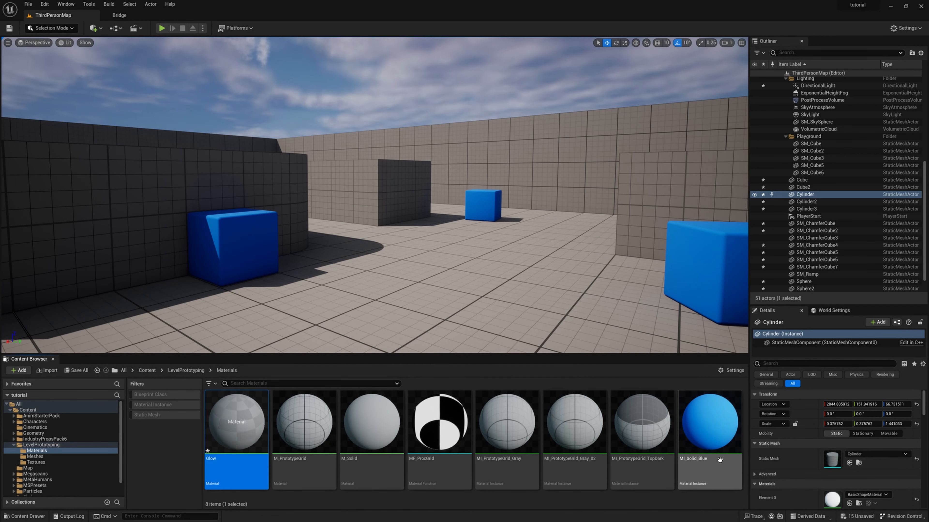
# Open the Glow material for editing and dock its editor alongside the level.
pyautogui.doubleClick(222, 413)
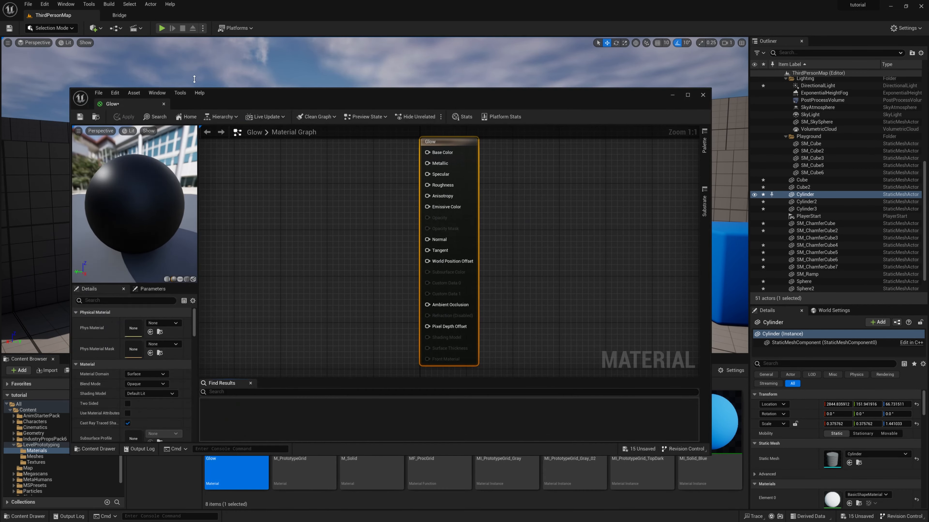
pyautogui.moveTo(114, 105); pyautogui.dragTo(192, 17)
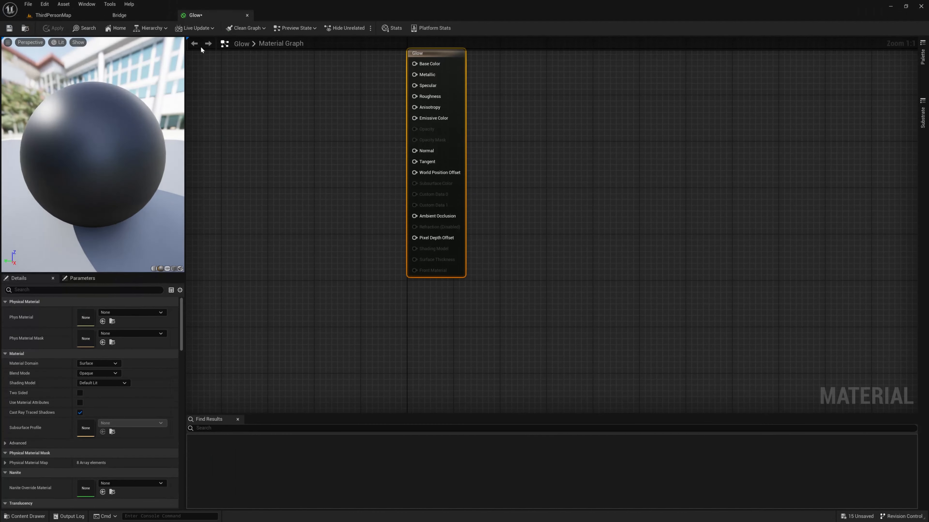
pyautogui.moveTo(252, 154); pyautogui.dragTo(394, 226, button='right')
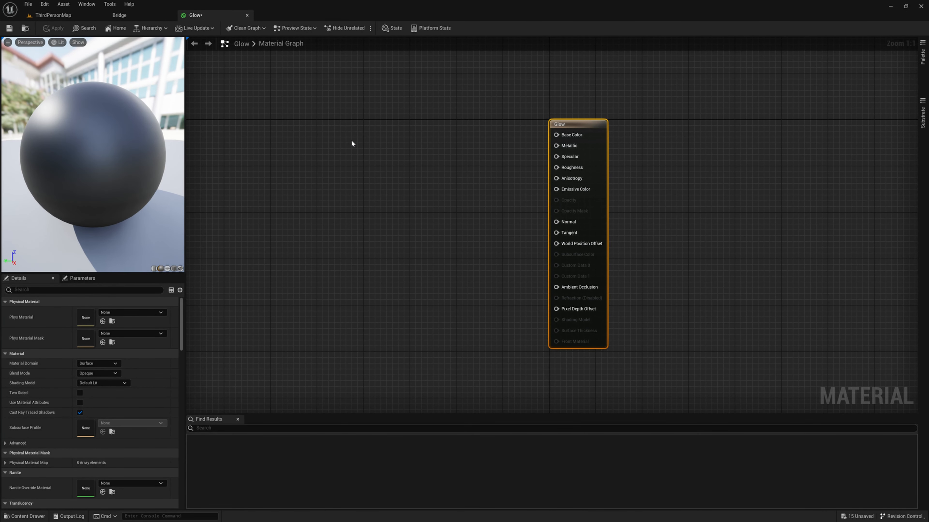
# Add a Constant node beside the Glow output node and a Constant3Vector node above that Constant.
pyautogui.click(388, 235)
pyautogui.moveTo(406, 242); pyautogui.dragTo(384, 255)
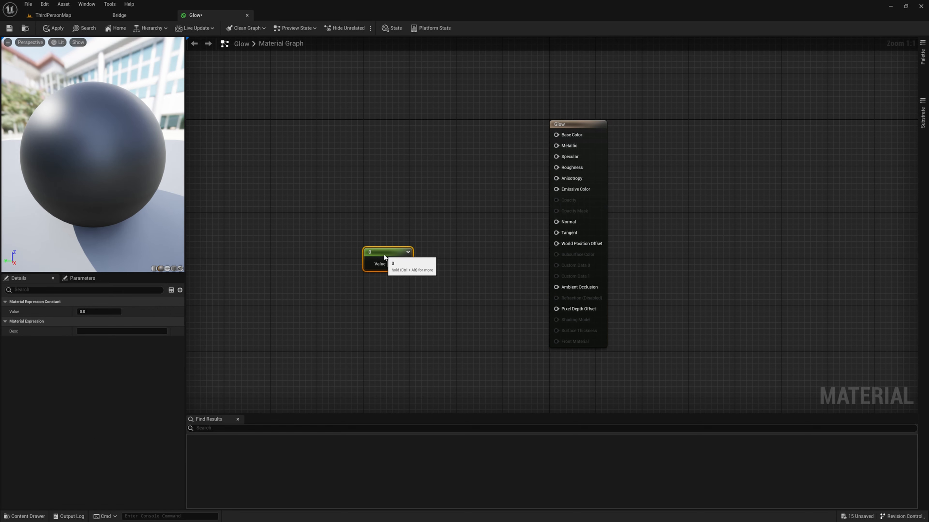
pyautogui.click(369, 132)
pyautogui.moveTo(391, 136); pyautogui.dragTo(371, 125)
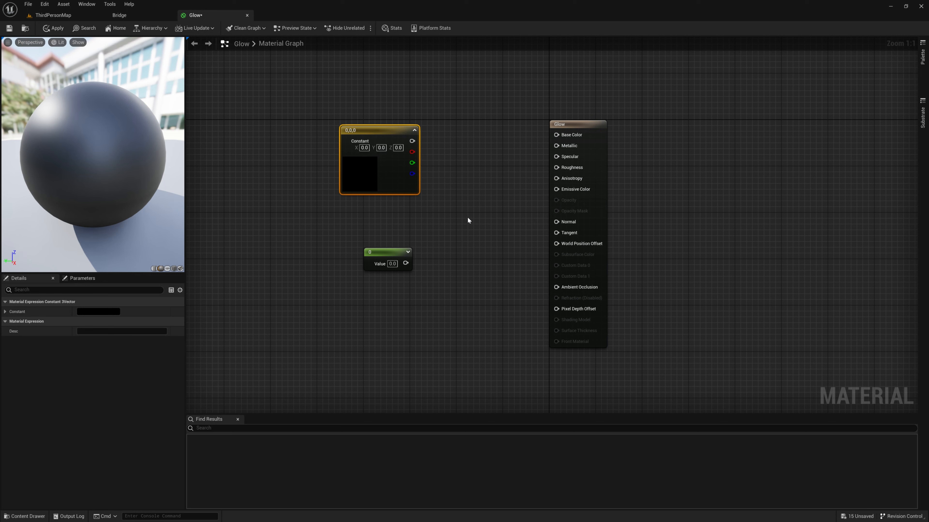
# Add a Multiply node fed by the Constant3Vector at A and the Constant at B, and connect its output to Emissive Color.
pyautogui.click(478, 214)
pyautogui.moveTo(490, 222); pyautogui.dragTo(466, 209)
pyautogui.moveTo(406, 264); pyautogui.dragTo(456, 229)
pyautogui.moveTo(412, 141); pyautogui.dragTo(456, 217)
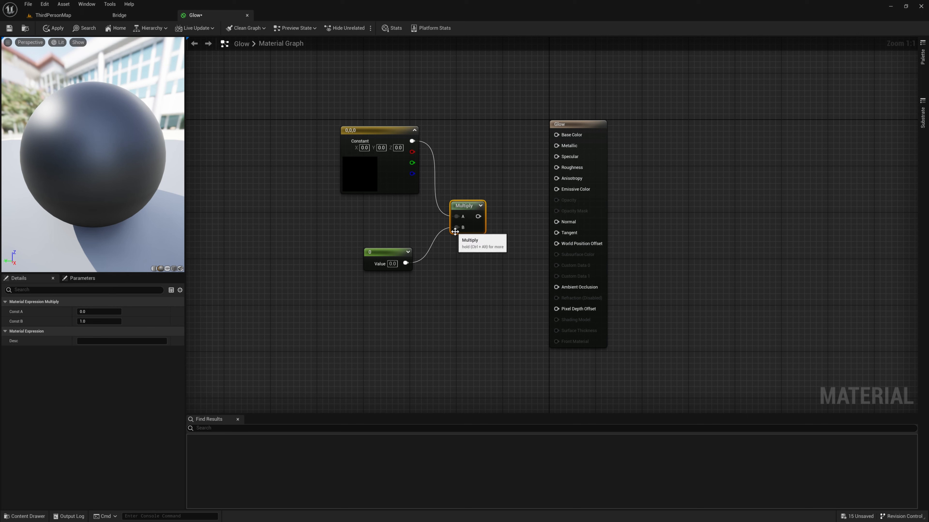
pyautogui.moveTo(477, 216); pyautogui.dragTo(554, 191)
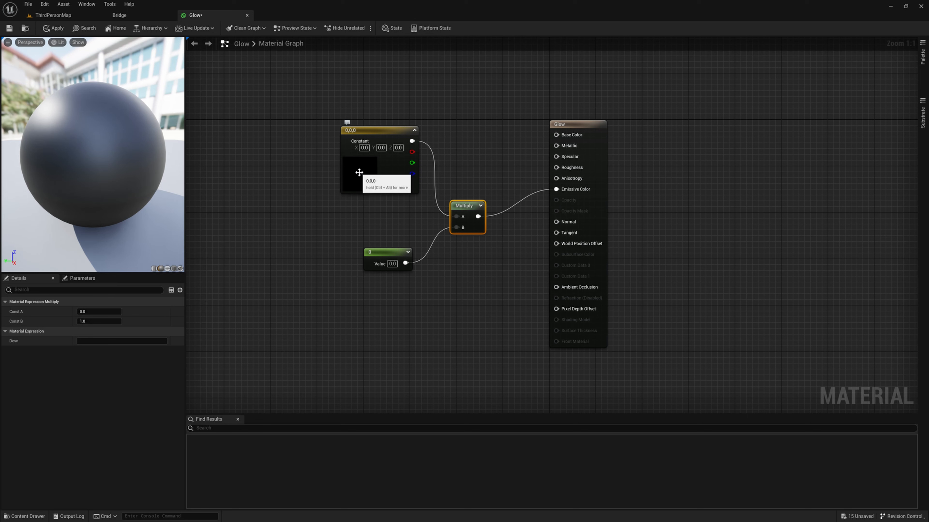
# Set the Constant3Vector color to a medium blue of about R 0.052, G 0.273, B 0.509.
pyautogui.doubleClick(359, 172)
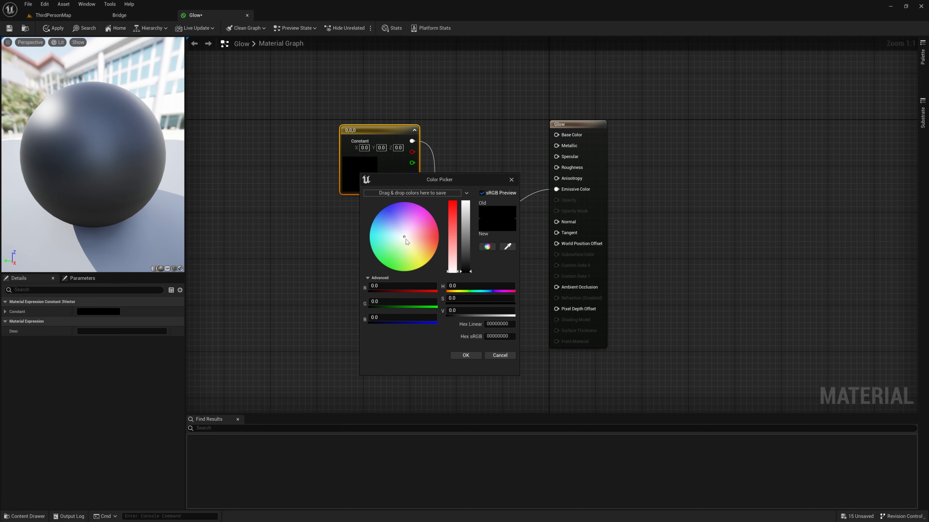
pyautogui.moveTo(405, 240); pyautogui.dragTo(373, 220)
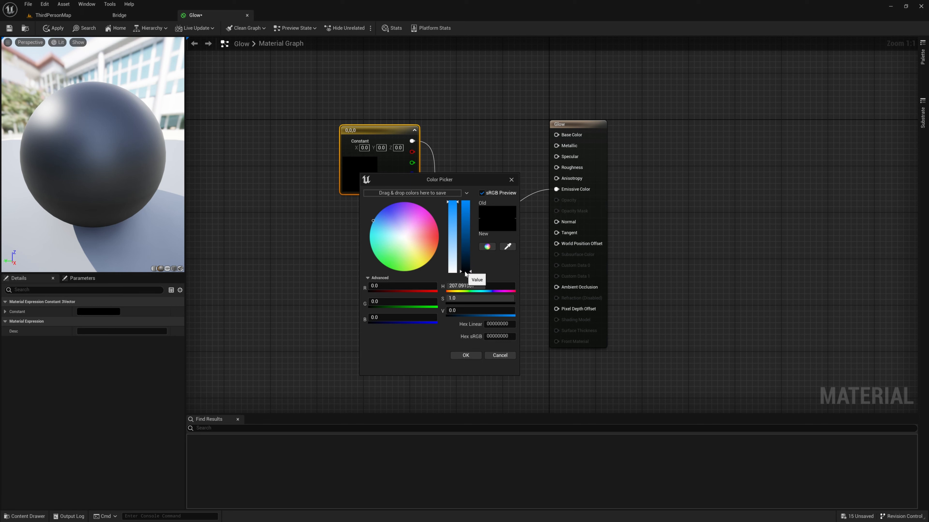
pyautogui.click(467, 250)
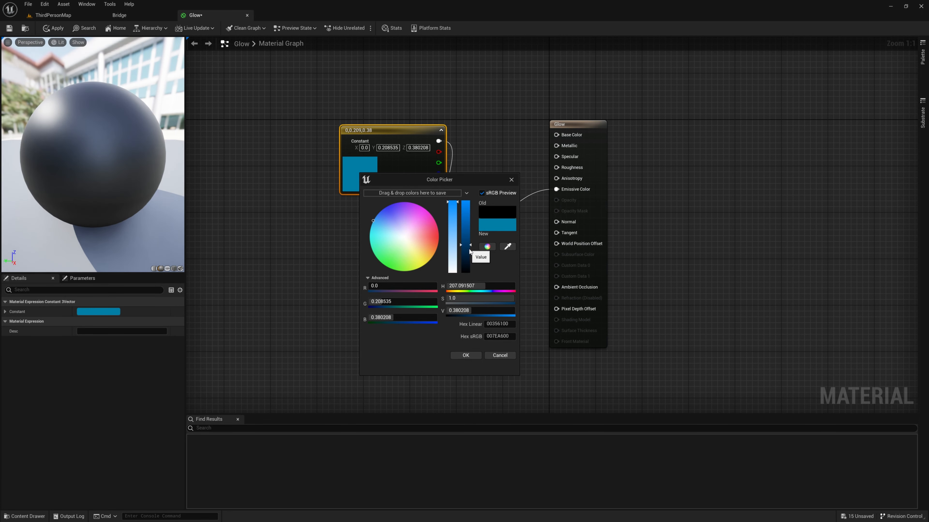
pyautogui.moveTo(468, 249); pyautogui.dragTo(468, 236)
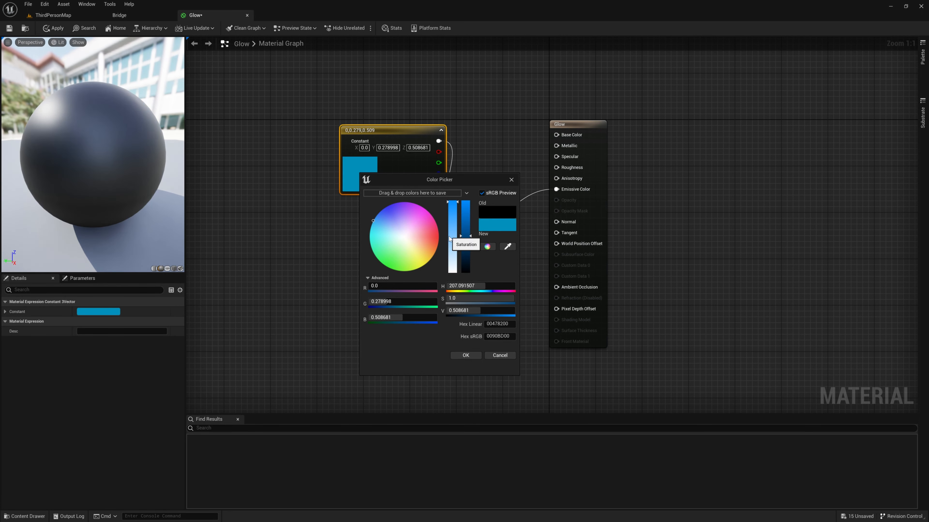
pyautogui.click(377, 221)
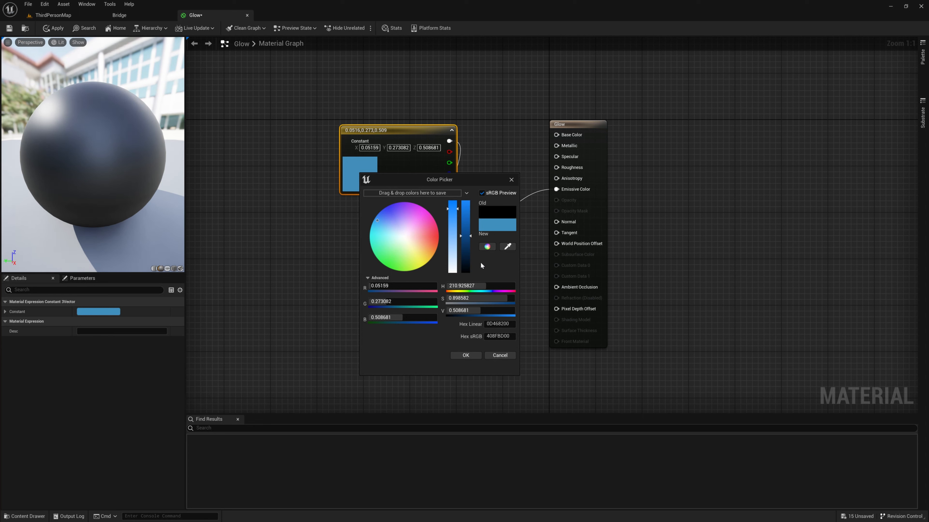
pyautogui.click(466, 355)
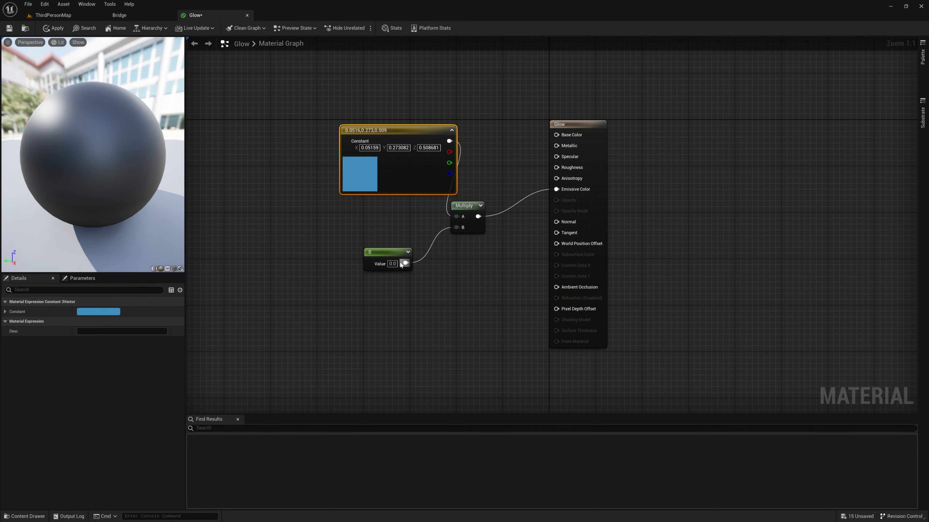
# Set the Constant node's value to 20 and save the Glow material.
pyautogui.click(392, 264)
pyautogui.write('20')
pyautogui.click(397, 278)
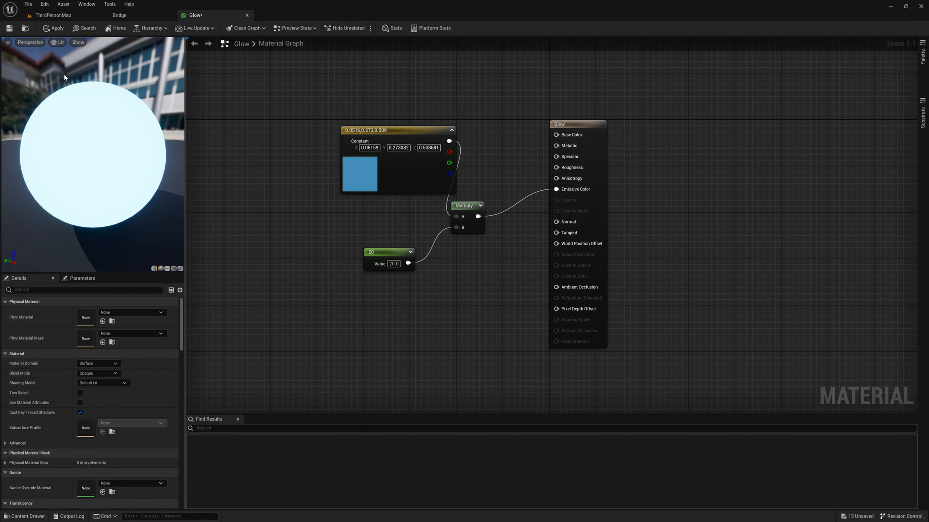
pyautogui.click(9, 28)
# Return to the level and apply the Glow material to the blue SM_ChamferCube against the shaded wall.
pyautogui.click(53, 15)
pyautogui.press('w')
pyautogui.moveTo(522, 251)
pyautogui.mouseDown(button='right')
pyautogui.moveTo(534, 281)
pyautogui.moveTo(523, 252)
pyautogui.mouseUp(button='right')
pyautogui.click(404, 229)
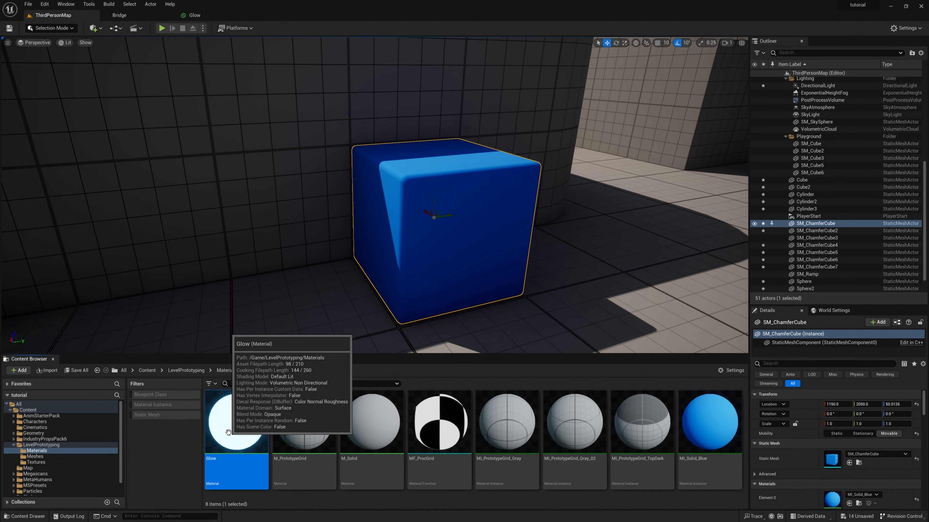
pyautogui.moveTo(228, 433); pyautogui.dragTo(438, 227)
# Rotate the sun to night to examine the glowing cube in the dark, and bring the daylight back.
pyautogui.moveTo(438, 227); pyautogui.dragTo(654, 285, button='right')
pyautogui.hotkey('ctrl', 'l')
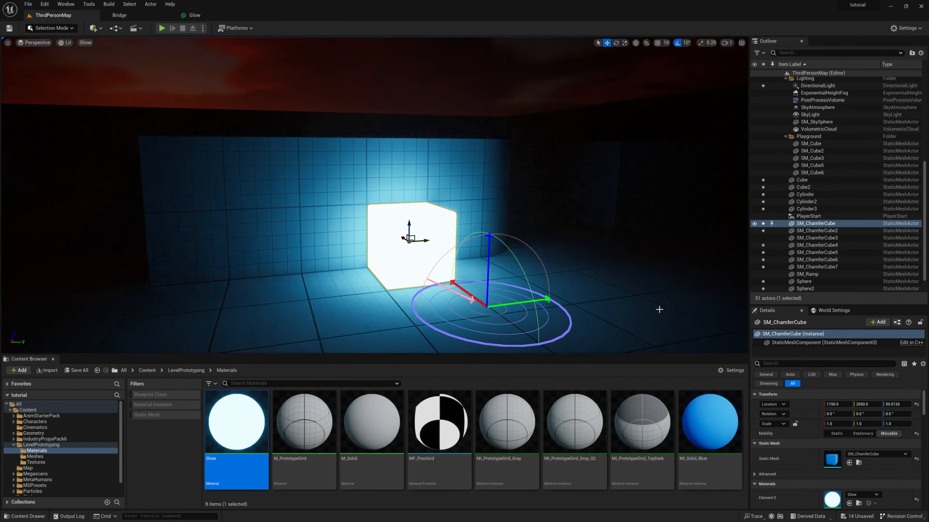
pyautogui.moveTo(256, 252); pyautogui.dragTo(321, 236, button='right')
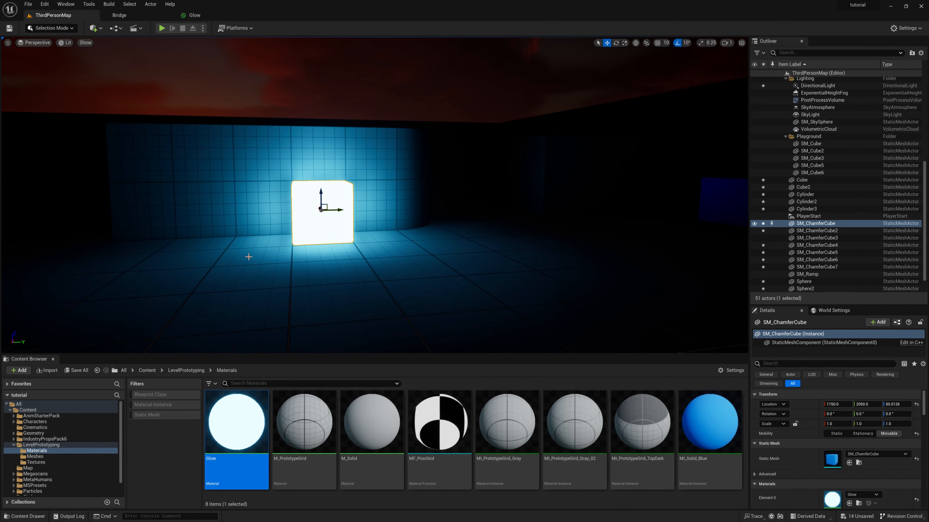
pyautogui.hotkey('ctrl', 'l')
pyautogui.hotkey('ctrl', 'l')
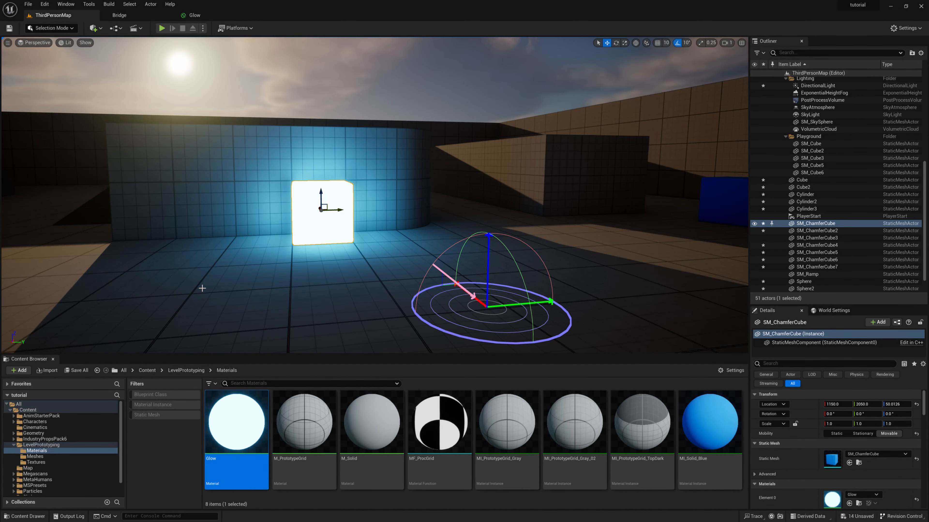
# Select the small sphere floating beside the stacked blue cubes near the corner.
pyautogui.moveTo(201, 288); pyautogui.dragTo(454, 314, button='right')
pyautogui.press('w')
pyautogui.press('w')
pyautogui.click(514, 244)
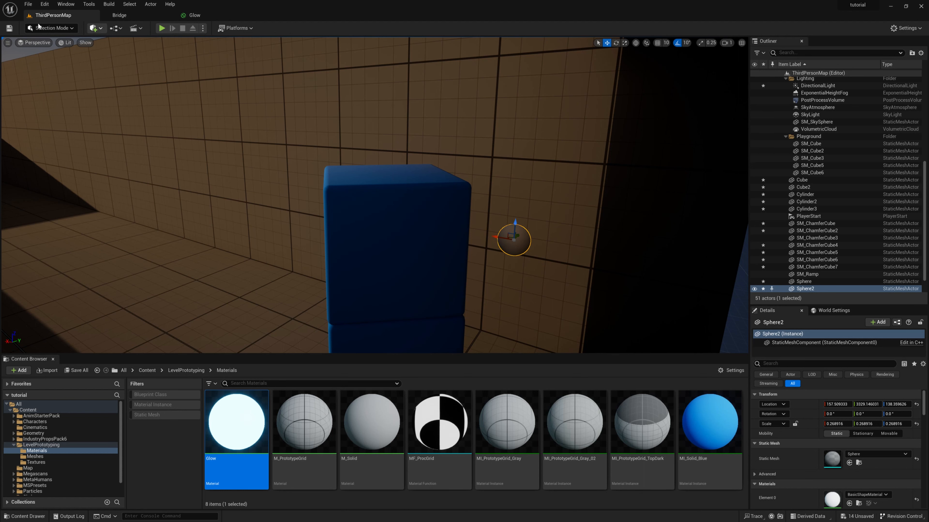
pyautogui.click(101, 31)
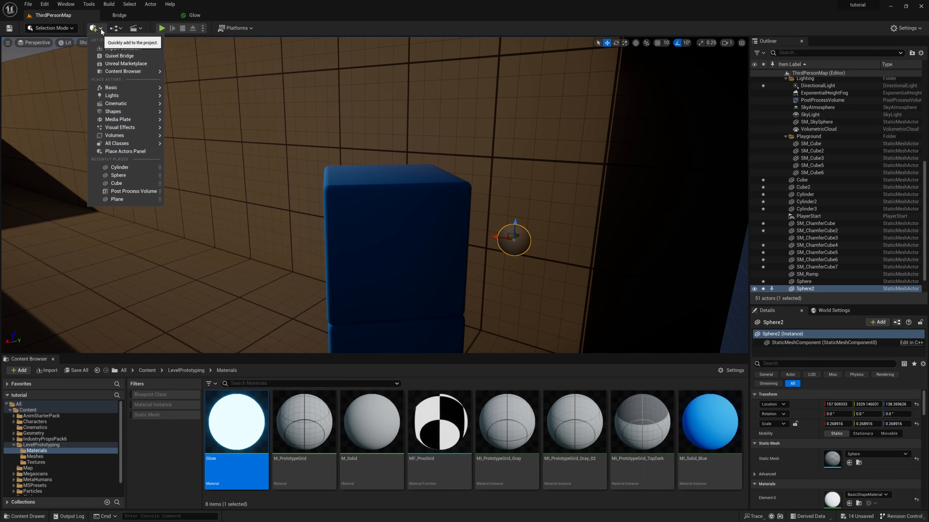
pyautogui.moveTo(135, 114)
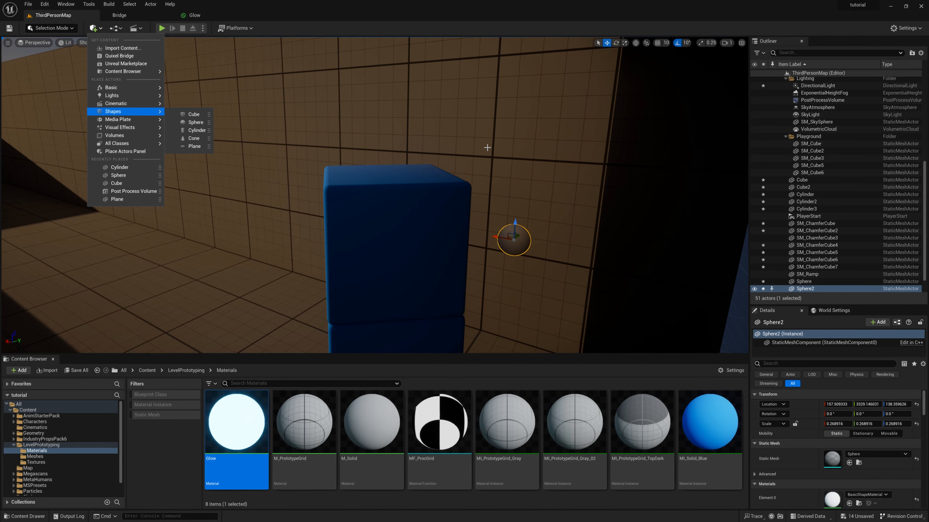
pyautogui.click(519, 209)
# Apply the Glow material to the small sphere beside the stacked blue cubes.
pyautogui.click(519, 253)
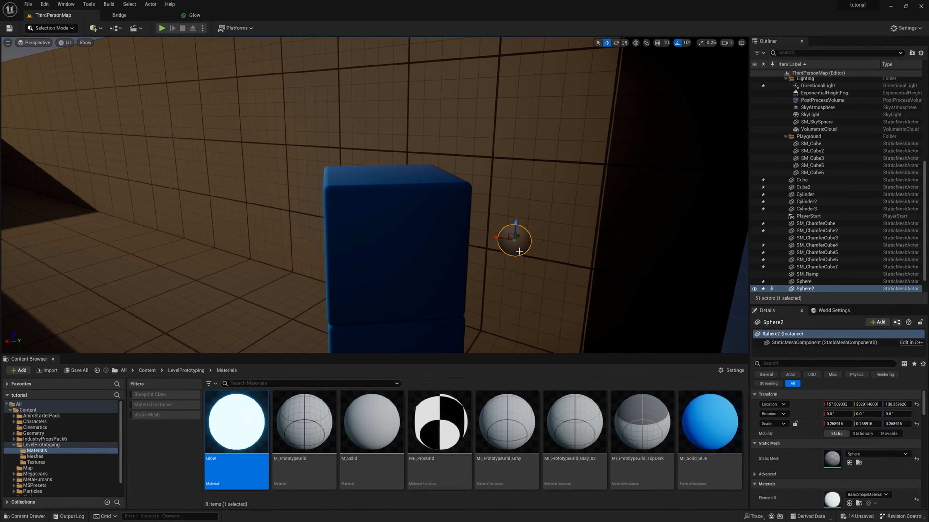
pyautogui.moveTo(230, 427); pyautogui.dragTo(513, 238)
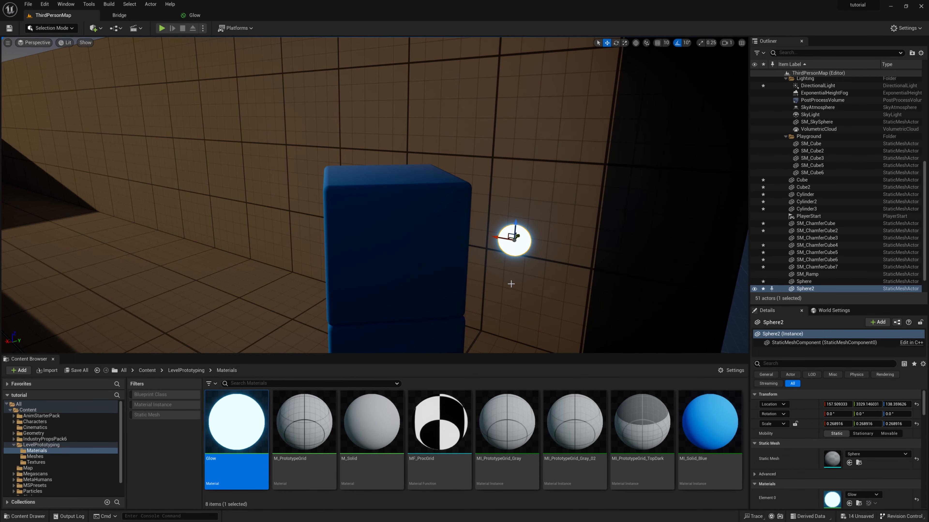
# Rotate the sun below the horizon so that the corner with the glowing sphere is in darkness.
pyautogui.moveTo(454, 285); pyautogui.dragTo(499, 280, button='right')
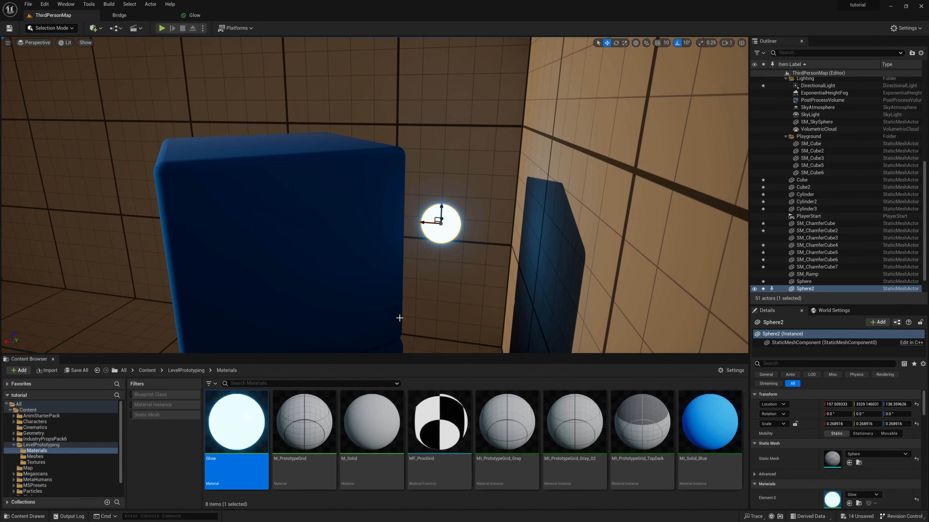
pyautogui.moveTo(402, 292); pyautogui.dragTo(512, 293, button='right')
pyautogui.hotkey('ctrl', 'l')
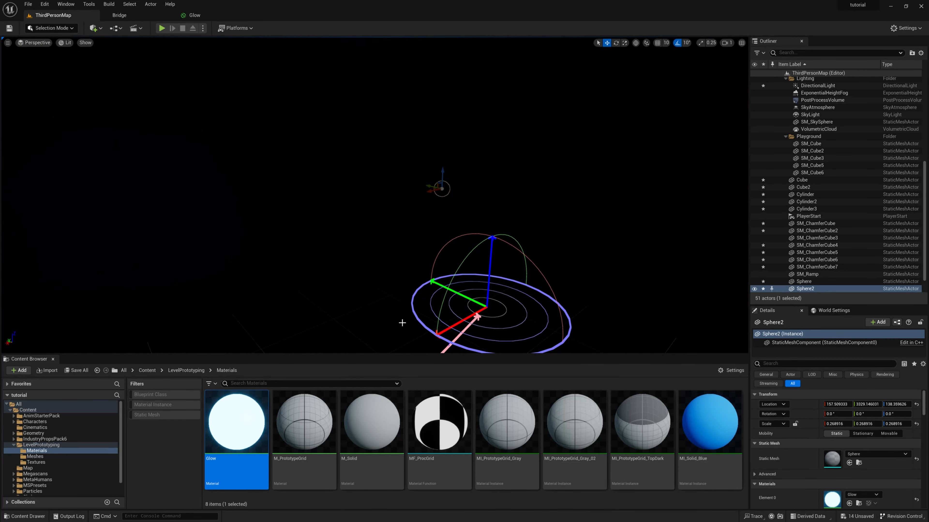
# Scale the glowing sphere up uniformly to about 0.5.
pyautogui.moveTo(349, 246); pyautogui.dragTo(296, 242, button='right')
pyautogui.press('d')
pyautogui.press('a')
pyautogui.press('w')
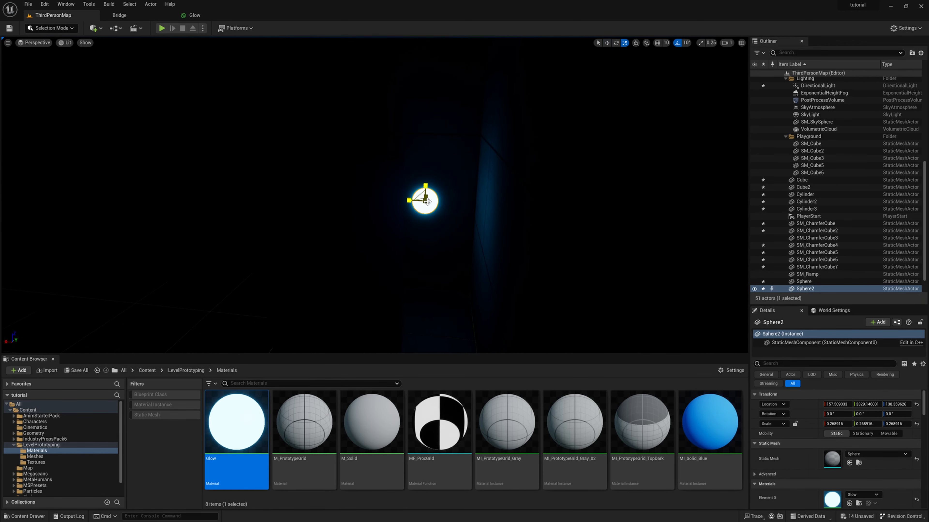
pyautogui.moveTo(424, 202); pyautogui.dragTo(438, 191)
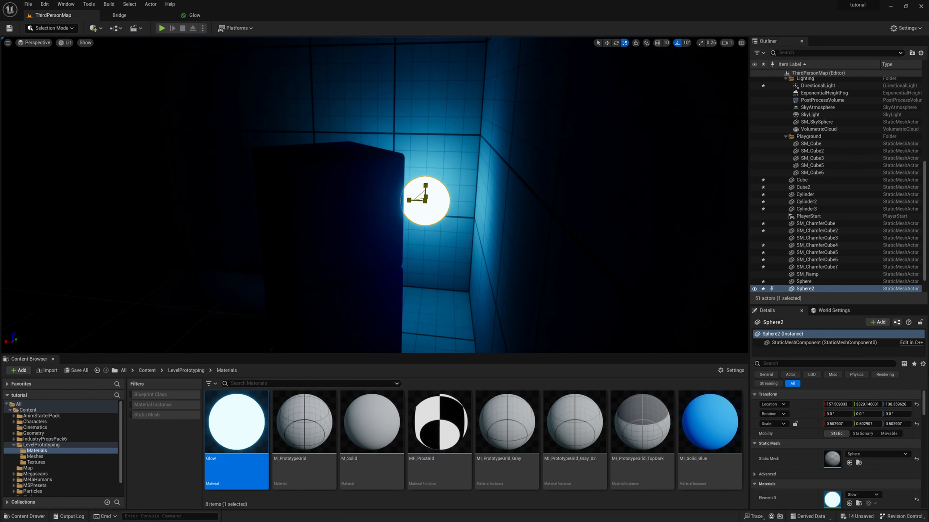
# Examine from several angles how the enlarged glowing sphere lights the walls behind the stacked cubes.
pyautogui.press('a')
pyautogui.press('s')
pyautogui.moveTo(425, 202); pyautogui.dragTo(511, 191, button='right')
pyautogui.press('w')
pyautogui.press('s')
pyautogui.moveTo(413, 161); pyautogui.dragTo(408, 177, button='right')
pyautogui.press('w')
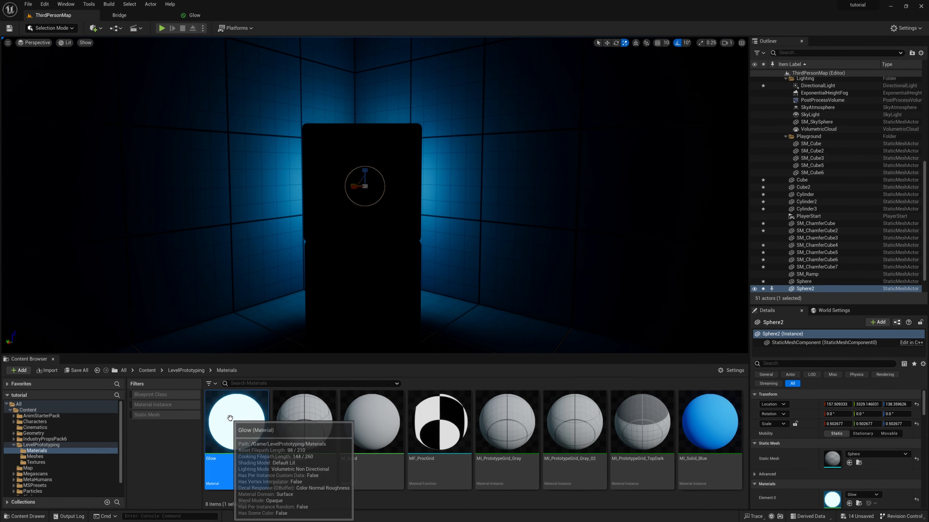
pyautogui.press('d')
pyautogui.moveTo(495, 230); pyautogui.dragTo(457, 231, button='right')
pyautogui.press('a')
pyautogui.press('s')
# Examine the Glow material's node graph, where the colour and constant value are multiplied into Emissive Color, and return to the level.
pyautogui.click(197, 17)
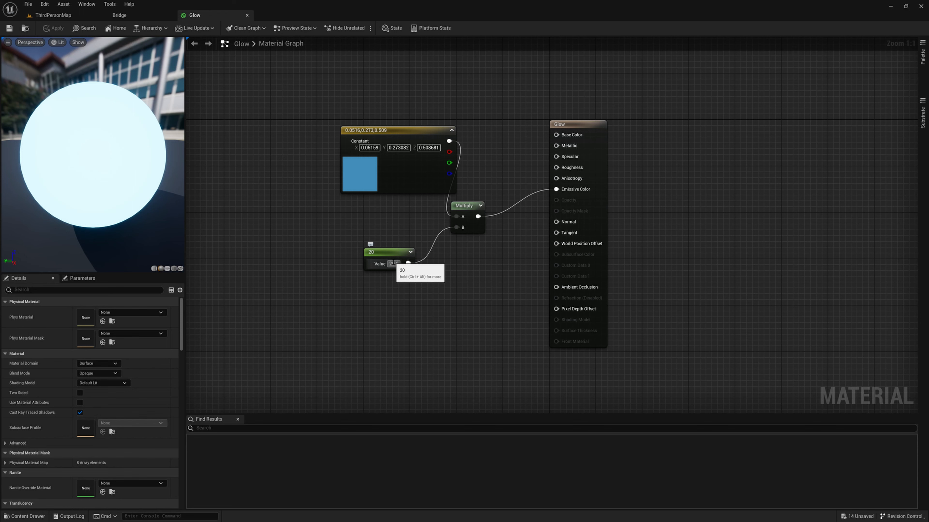
pyautogui.moveTo(279, 139); pyautogui.dragTo(282, 167, button='right')
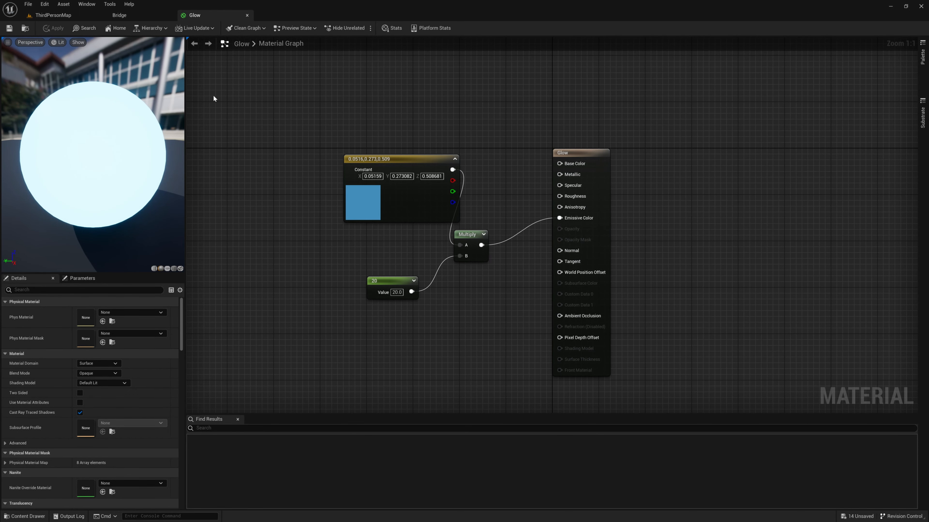
pyautogui.click(54, 16)
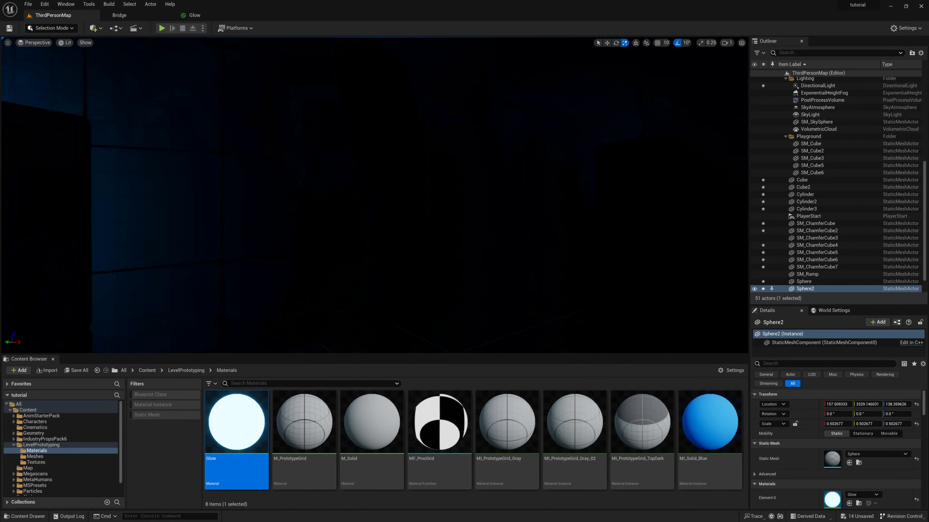
# Move the glowing chamfer cube across the floor to about X 839, Y 1007.
pyautogui.moveTo(373, 194); pyautogui.dragTo(336, 193, button='right')
pyautogui.click(469, 225)
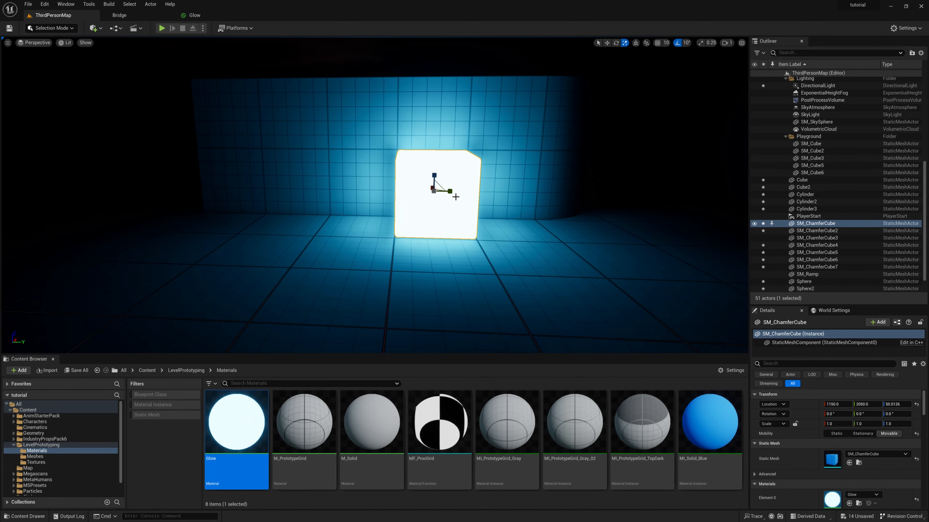
pyautogui.moveTo(445, 196); pyautogui.dragTo(486, 198, button='right')
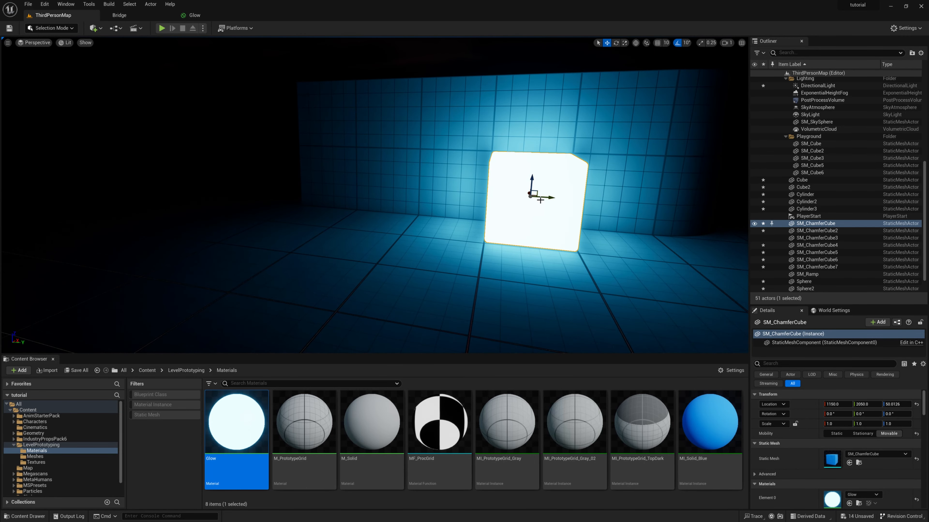
pyautogui.moveTo(547, 198); pyautogui.dragTo(33, 161)
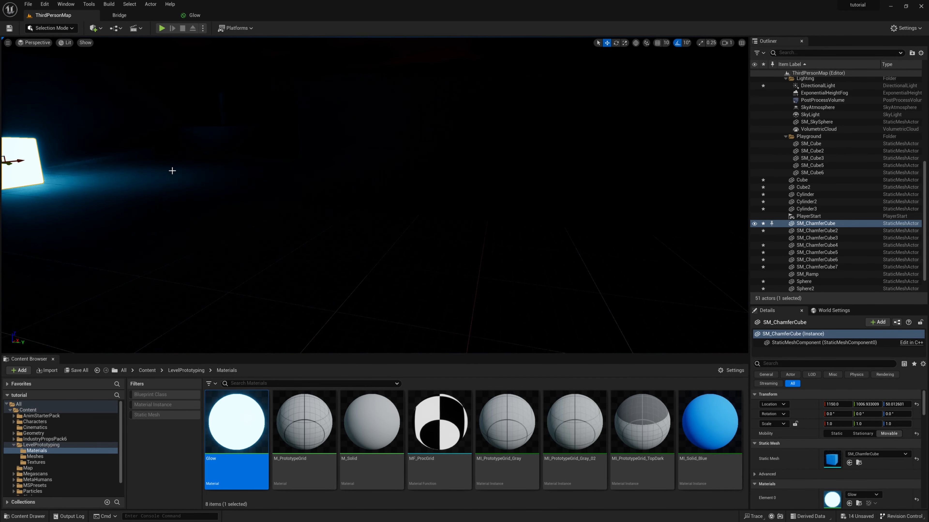
pyautogui.moveTo(66, 161); pyautogui.dragTo(7, 143, button='right')
pyautogui.press('w')
pyautogui.moveTo(375, 196); pyautogui.dragTo(402, 216, button='right')
pyautogui.moveTo(446, 181); pyautogui.dragTo(441, 194, button='right')
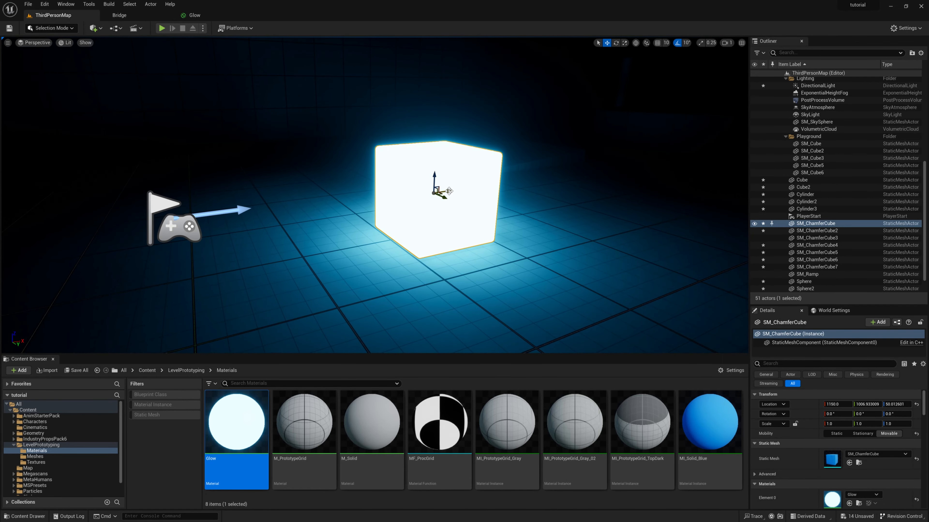
pyautogui.moveTo(449, 191); pyautogui.dragTo(114, 235)
# Filter the Geometry folder to static meshes and place SM_CeilingLamp in the dark area of the level.
pyautogui.moveTo(265, 202); pyautogui.dragTo(185, 178, button='right')
pyautogui.press('w')
pyautogui.press('w')
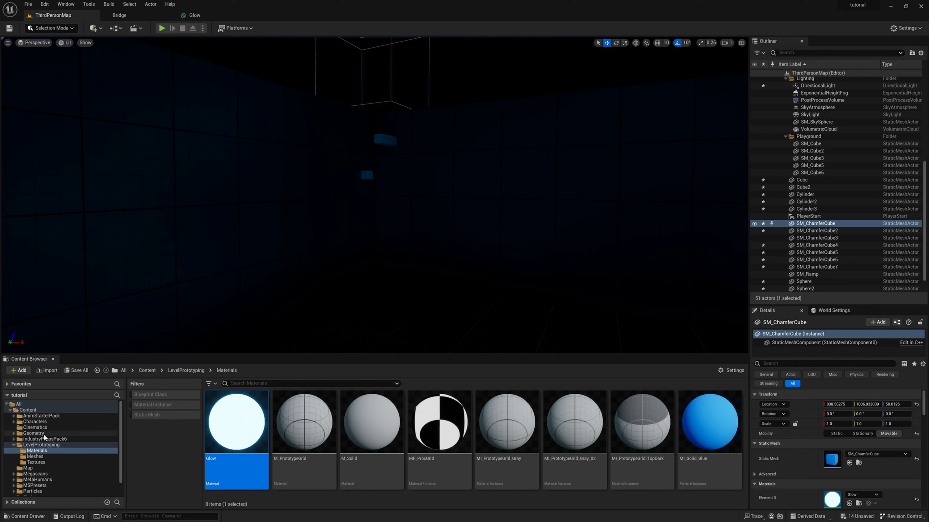
pyautogui.click(38, 434)
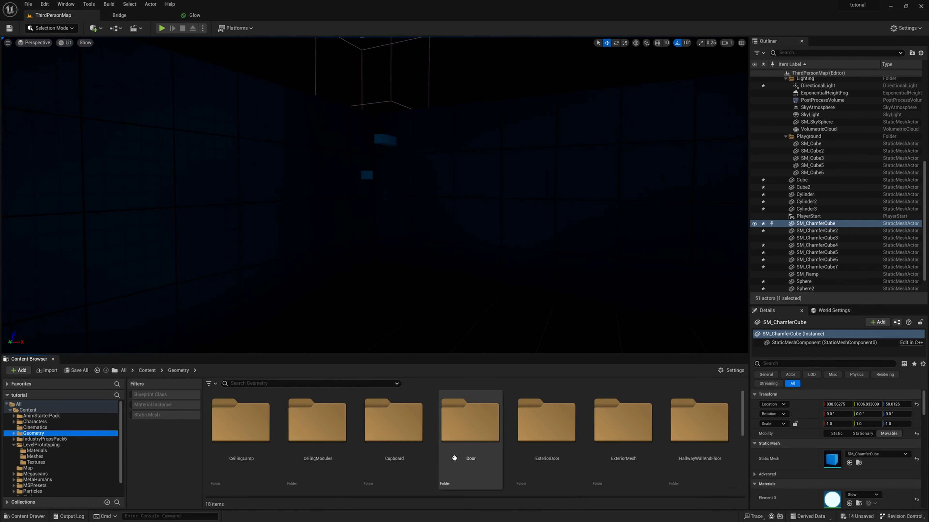
pyautogui.scroll(-4, 453, 458)
pyautogui.scroll(1, 462, 463)
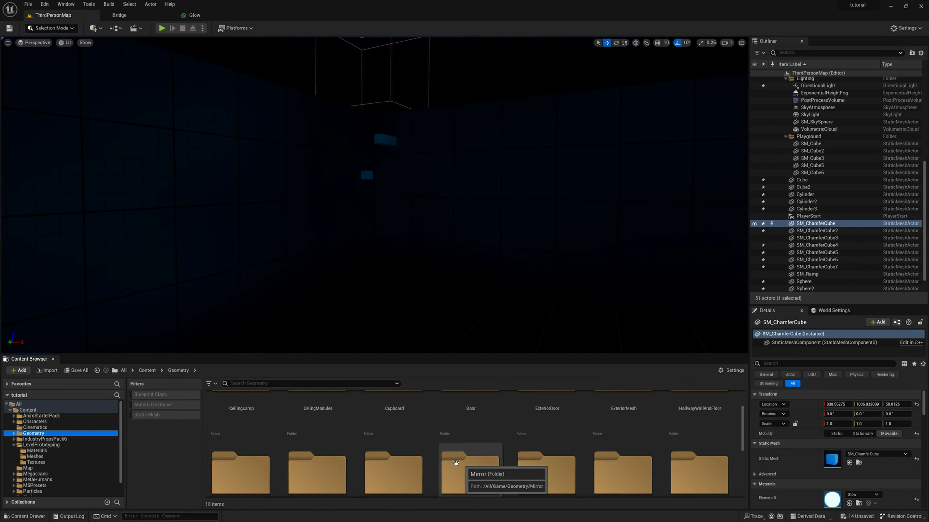
pyautogui.click(163, 415)
pyautogui.scroll(-3, 347, 454)
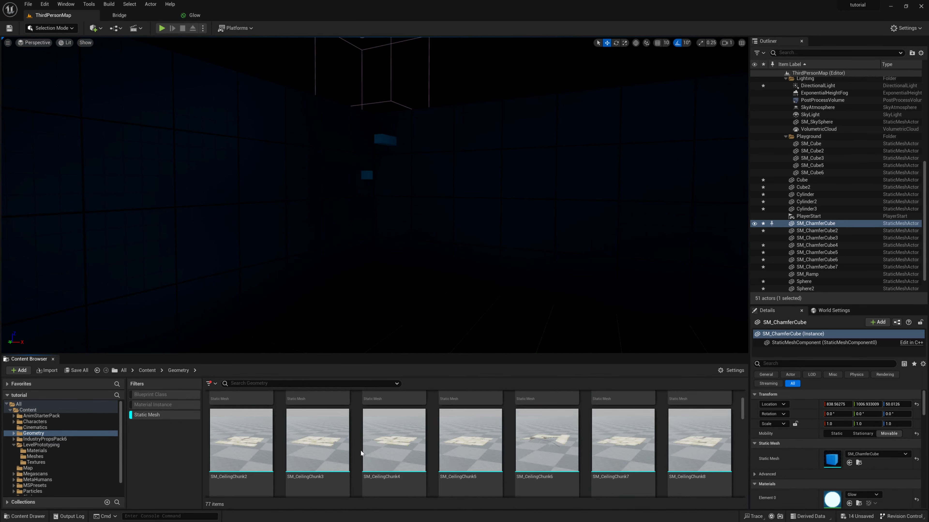
pyautogui.scroll(-3, 508, 473)
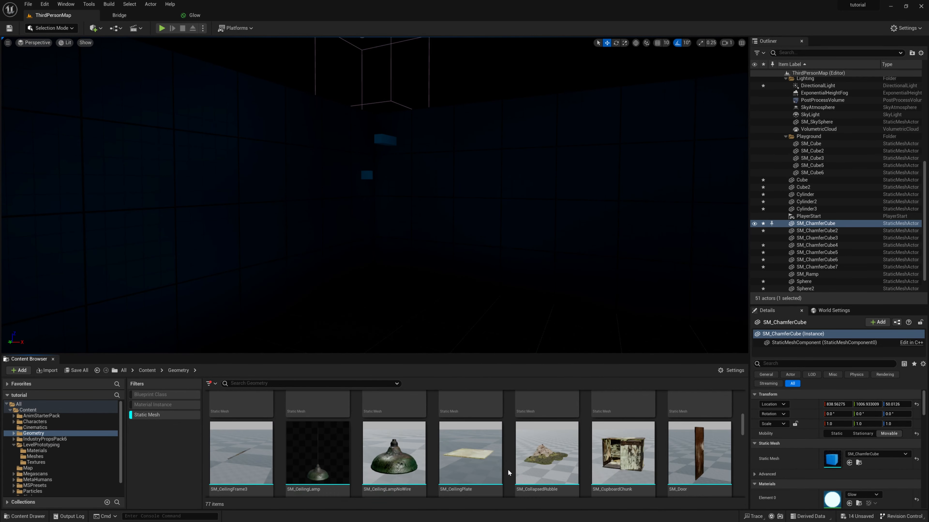
pyautogui.moveTo(325, 447); pyautogui.dragTo(406, 229)
# Raise the ceiling lamp and shift it beside the blue blocks, to about X 152, Y 167, Z 313.
pyautogui.press('w')
pyautogui.moveTo(416, 227); pyautogui.dragTo(635, 235, button='right')
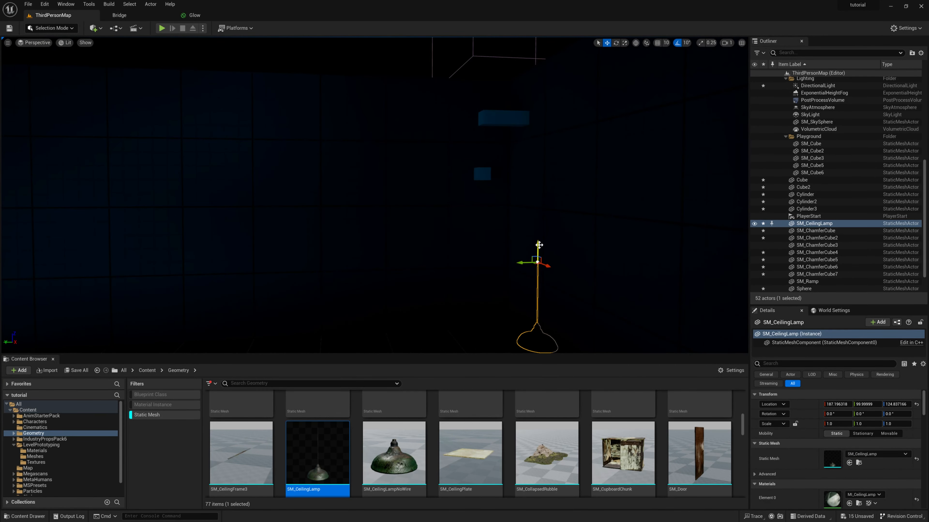
pyautogui.press('w')
pyautogui.moveTo(536, 250); pyautogui.dragTo(547, 249, button='right')
pyautogui.moveTo(530, 254); pyautogui.dragTo(466, 131)
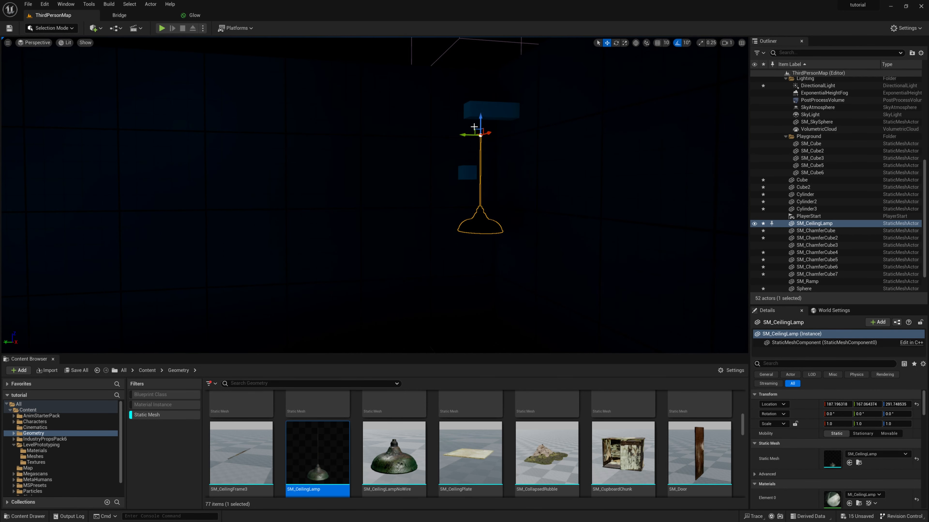
pyautogui.press('a')
pyautogui.moveTo(409, 177); pyautogui.dragTo(479, 171, button='right')
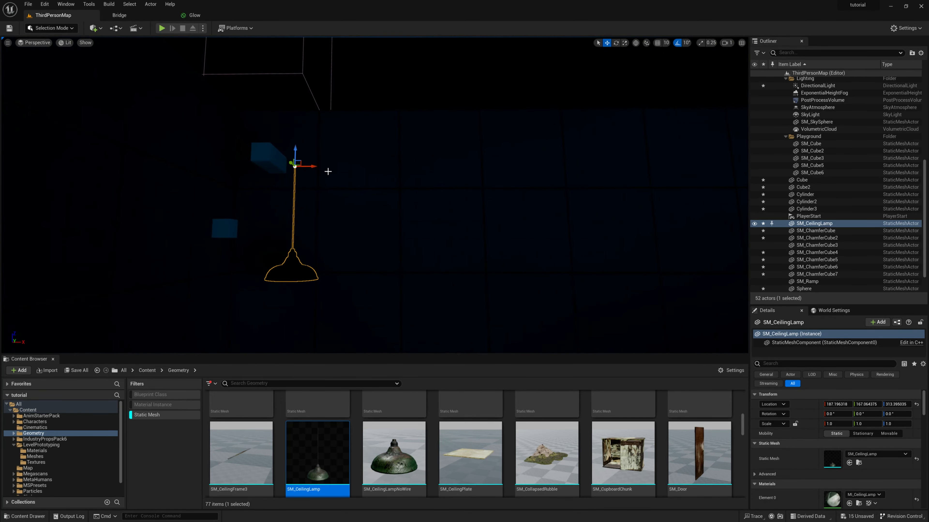
pyautogui.moveTo(314, 166); pyautogui.dragTo(279, 166)
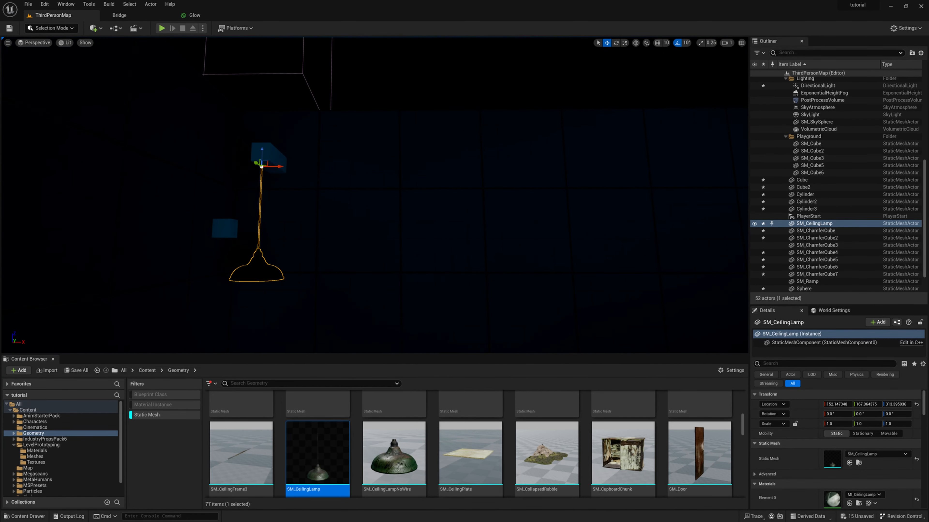
# Add a basic sphere shape to the level near the ceiling lamp.
pyautogui.moveTo(279, 166); pyautogui.dragTo(191, 167, button='right')
pyautogui.press('d')
pyautogui.moveTo(373, 183); pyautogui.dragTo(325, 186, button='right')
pyautogui.press('w')
pyautogui.press('s')
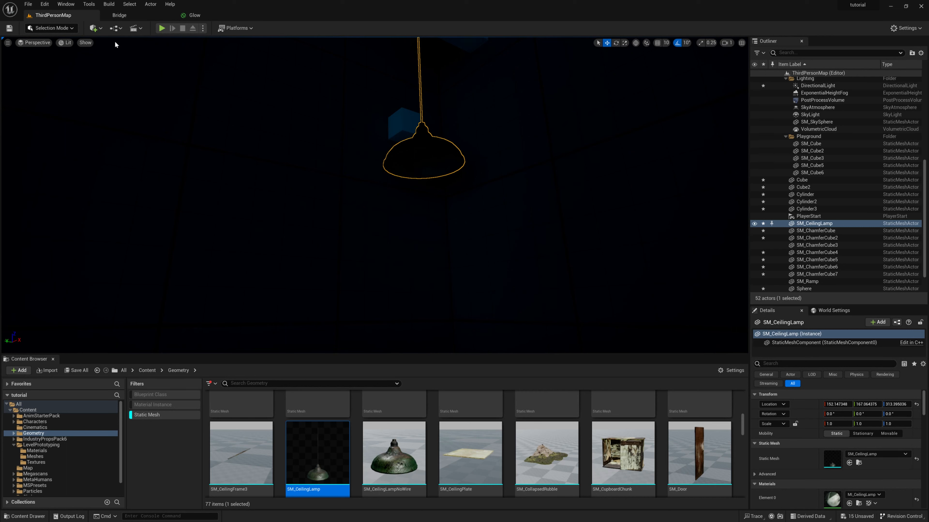
pyautogui.click(101, 28)
pyautogui.moveTo(127, 105)
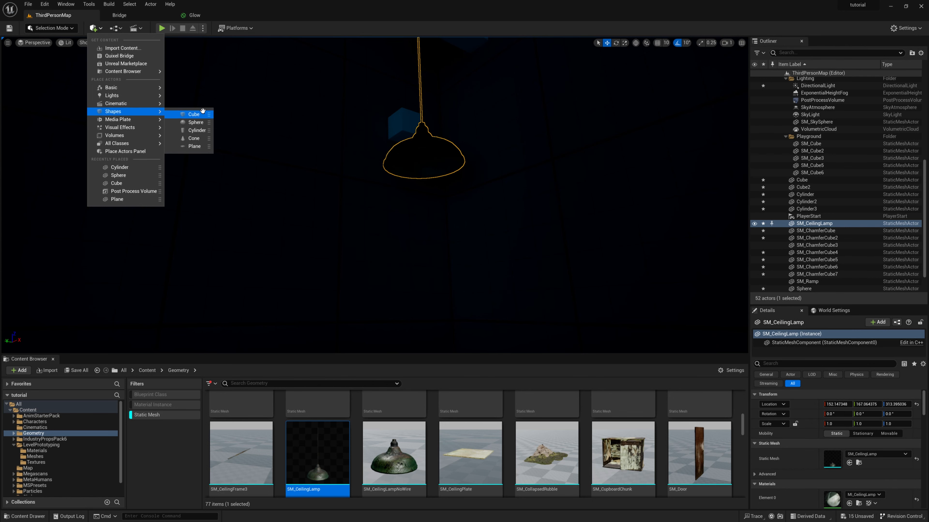
pyautogui.click(198, 122)
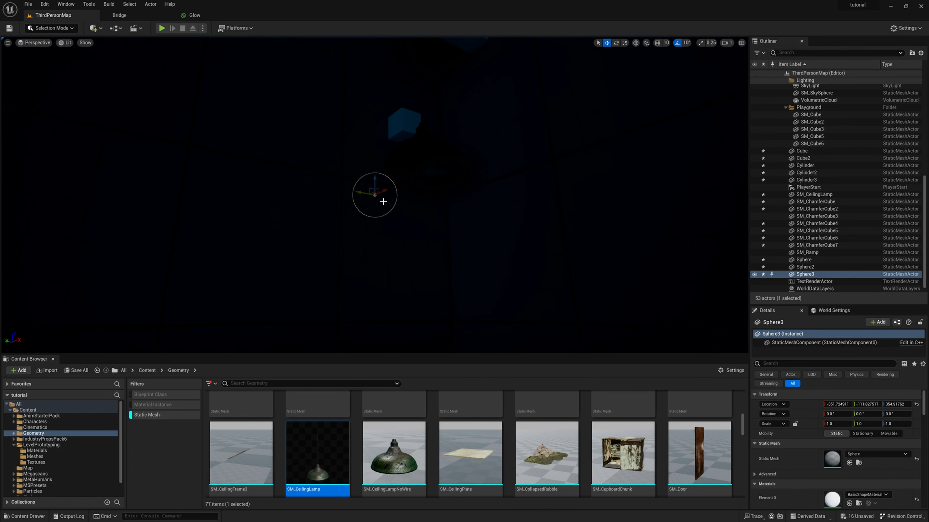
# Move the new sphere down into the open area near the lamp, to about X 255, Y 384, Z 101.
pyautogui.moveTo(385, 190); pyautogui.dragTo(519, 174)
pyautogui.moveTo(519, 174); pyautogui.dragTo(503, 185, button='right')
pyautogui.moveTo(596, 126); pyautogui.dragTo(282, 130)
pyautogui.moveTo(308, 159); pyautogui.dragTo(157, 92, button='right')
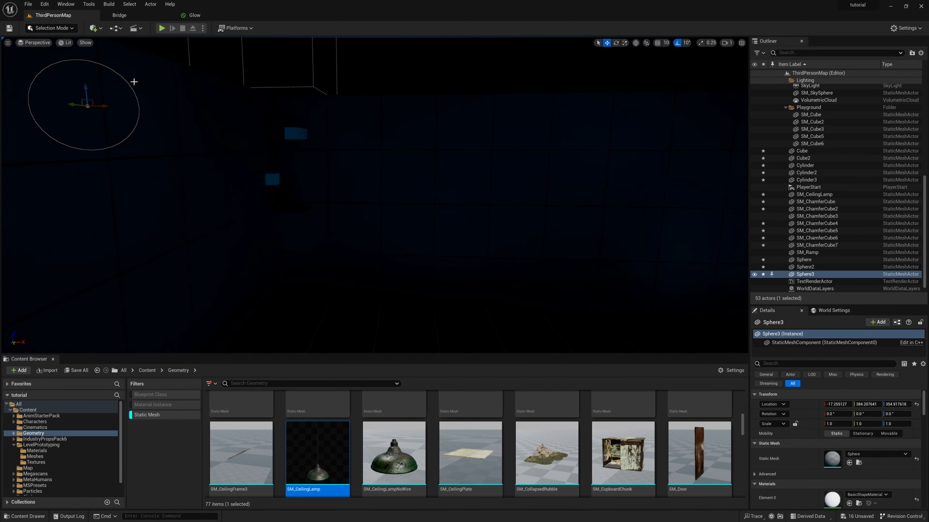
pyautogui.moveTo(112, 105); pyautogui.dragTo(323, 308)
# Scale the new sphere uniformly to about -0.119 so that it is bulb-sized.
pyautogui.moveTo(454, 266); pyautogui.dragTo(307, 278, button='right')
pyautogui.press('r')
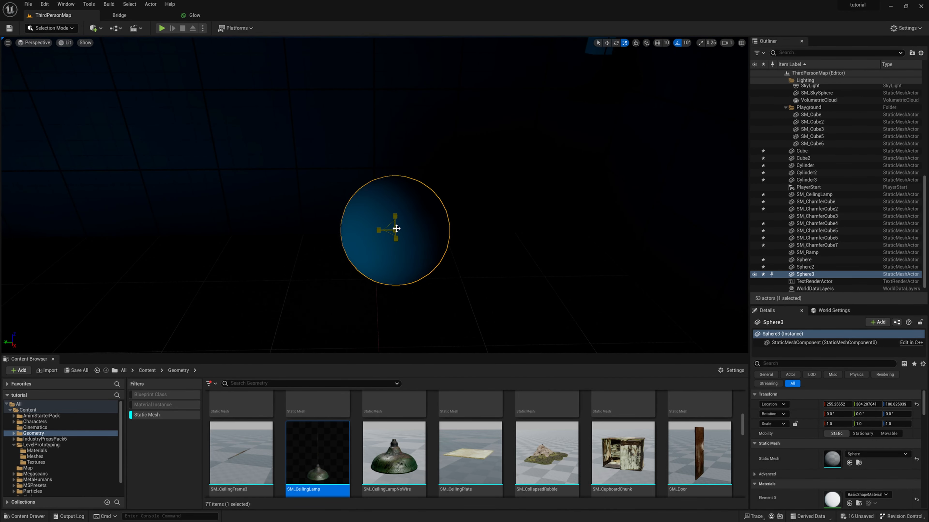
pyautogui.moveTo(396, 229); pyautogui.dragTo(384, 267)
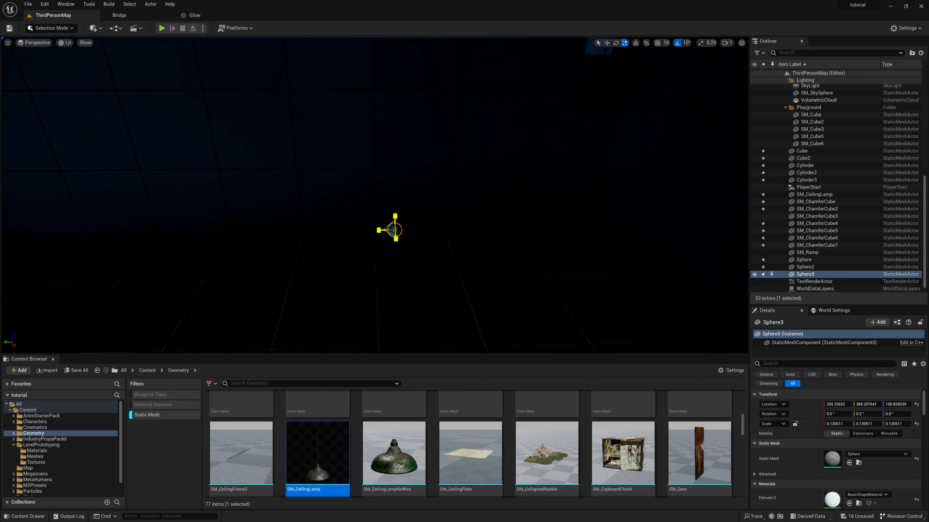
pyautogui.moveTo(395, 230); pyautogui.dragTo(392, 240)
# Bring the small sphere closer to the ceiling lamp, to about X 162, Y 230, Z 204.
pyautogui.press('a')
pyautogui.moveTo(426, 259); pyautogui.dragTo(466, 240, button='right')
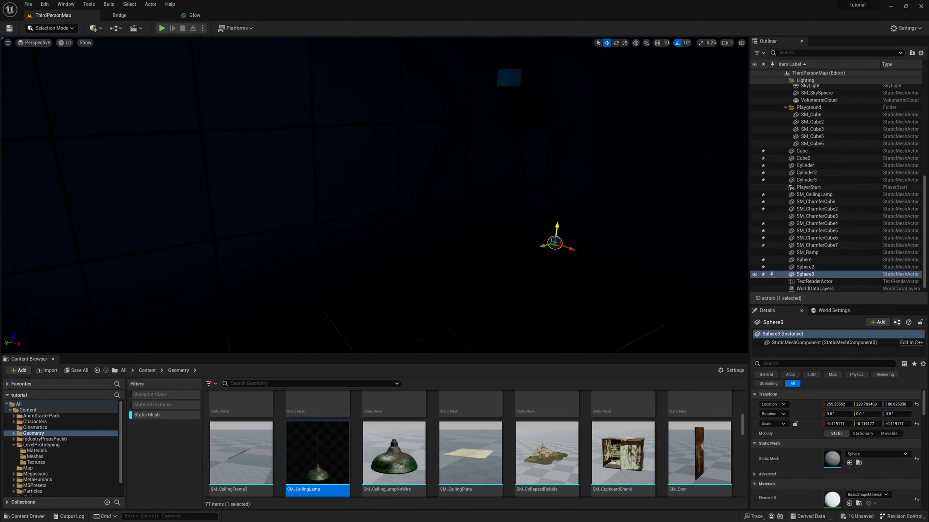
pyautogui.moveTo(582, 39); pyautogui.dragTo(582, 41)
pyautogui.moveTo(583, 41); pyautogui.dragTo(621, 33, button='right')
pyautogui.press('a')
pyautogui.press('w')
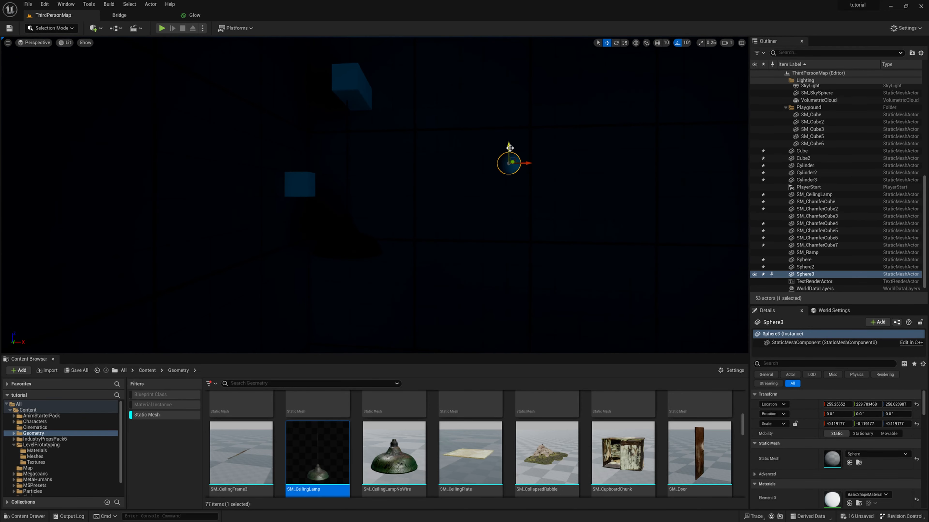
pyautogui.moveTo(510, 147); pyautogui.dragTo(474, 239)
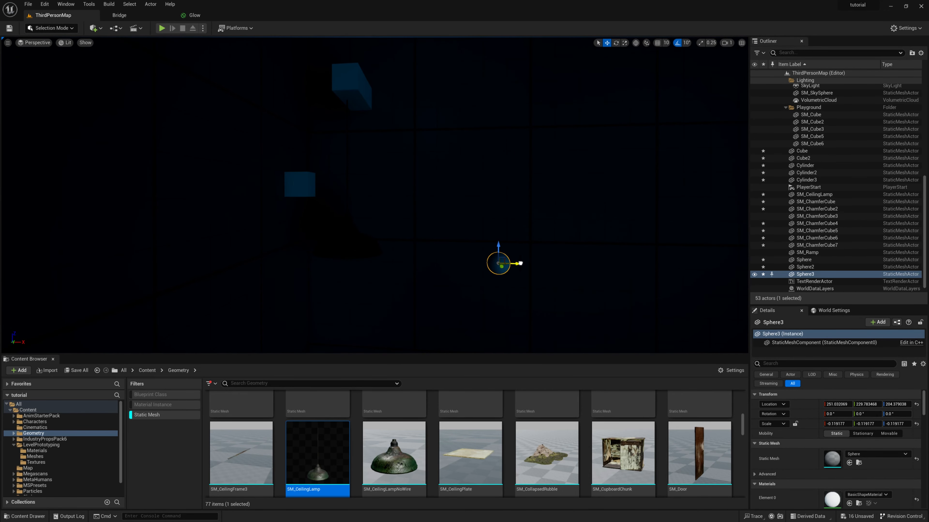
pyautogui.moveTo(520, 263); pyautogui.dragTo(360, 265)
pyautogui.moveTo(360, 265); pyautogui.dragTo(211, 266, button='right')
pyautogui.press('d')
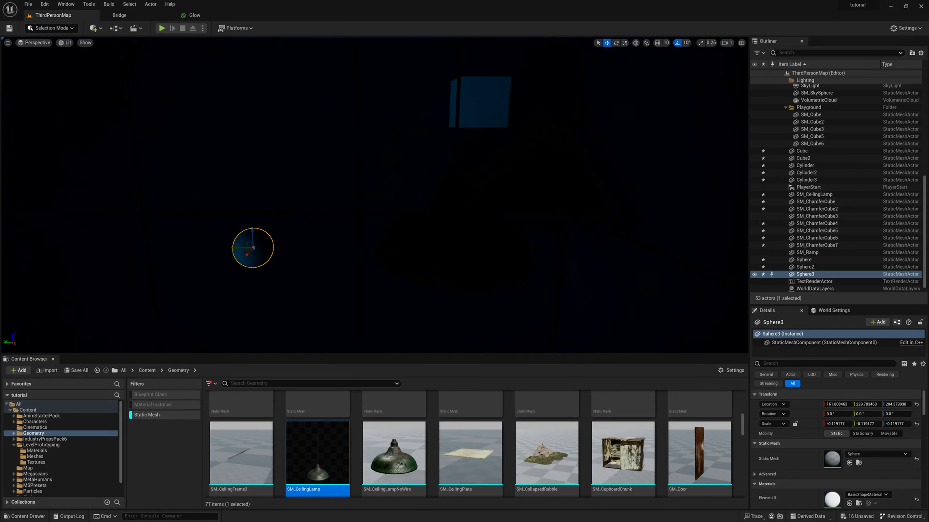
# Centre the small sphere inside the ceiling lamp's shade, at about X 151, Y 163, Z 200.
pyautogui.moveTo(548, 176); pyautogui.dragTo(486, 181, button='right')
pyautogui.press('s')
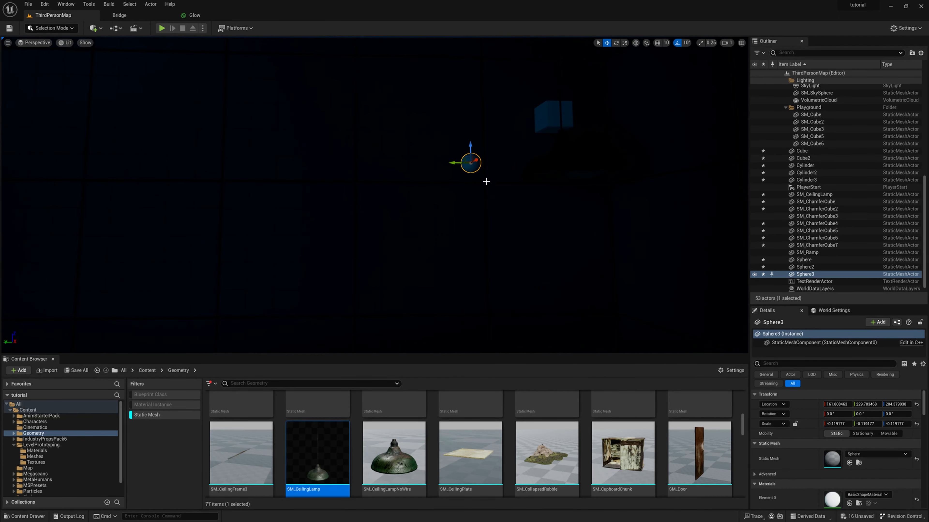
pyautogui.moveTo(450, 161); pyautogui.dragTo(501, 169)
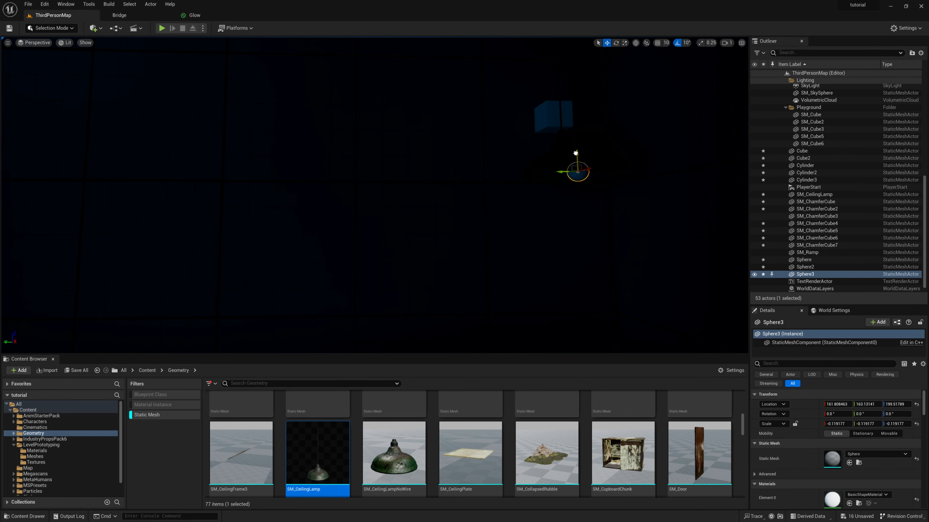
pyautogui.moveTo(523, 239); pyautogui.dragTo(623, 234, button='right')
pyautogui.press('w')
pyautogui.press('a')
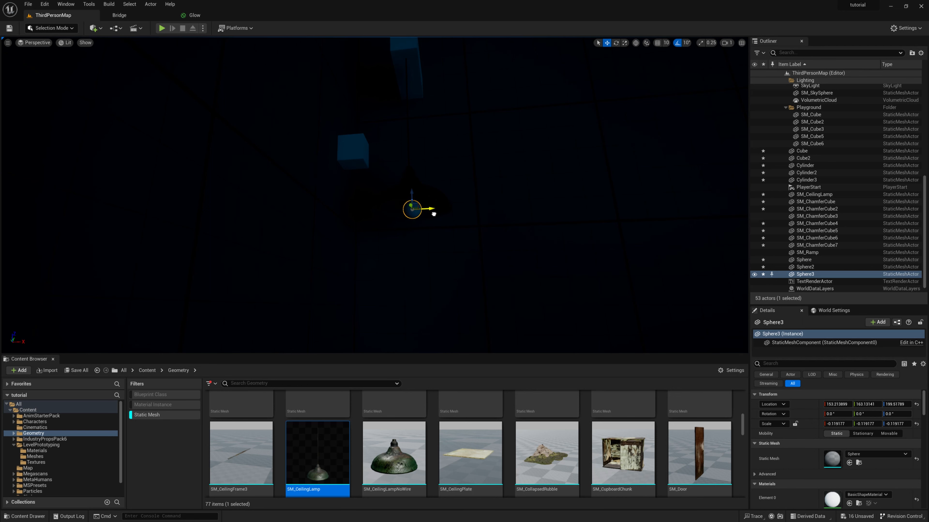
pyautogui.press('d')
pyautogui.moveTo(428, 215); pyautogui.dragTo(395, 214, button='right')
pyautogui.press('w')
pyautogui.press('s')
pyautogui.press('a')
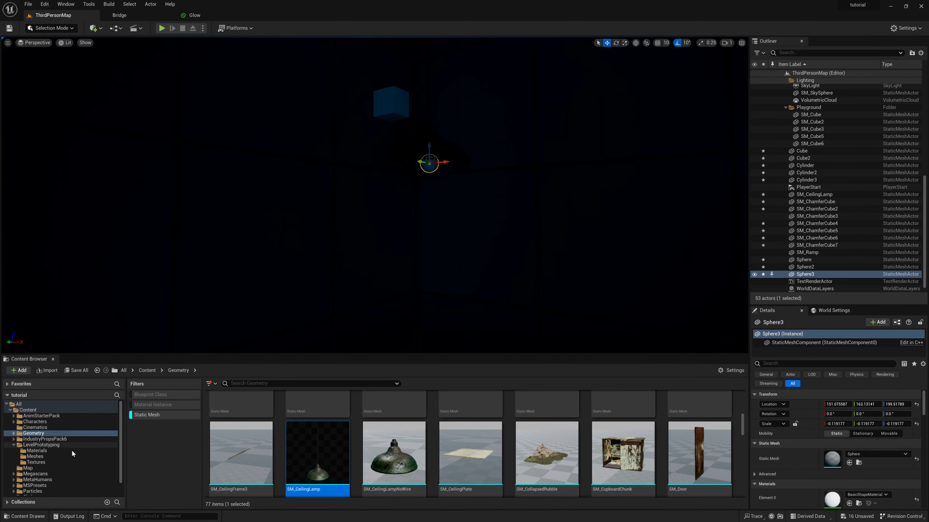
# Remove the static mesh filter and show the contents of the LevelPrototyping Materials folder.
pyautogui.click(50, 463)
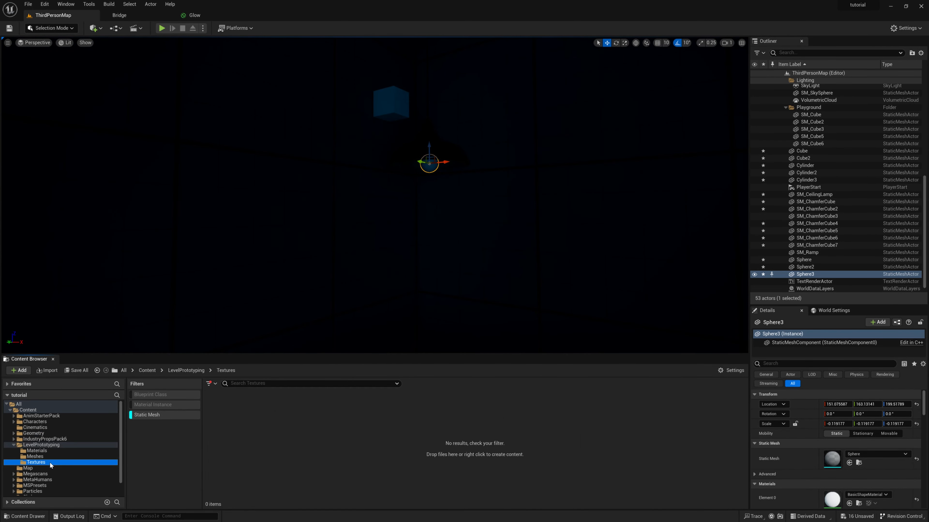
pyautogui.click(130, 415)
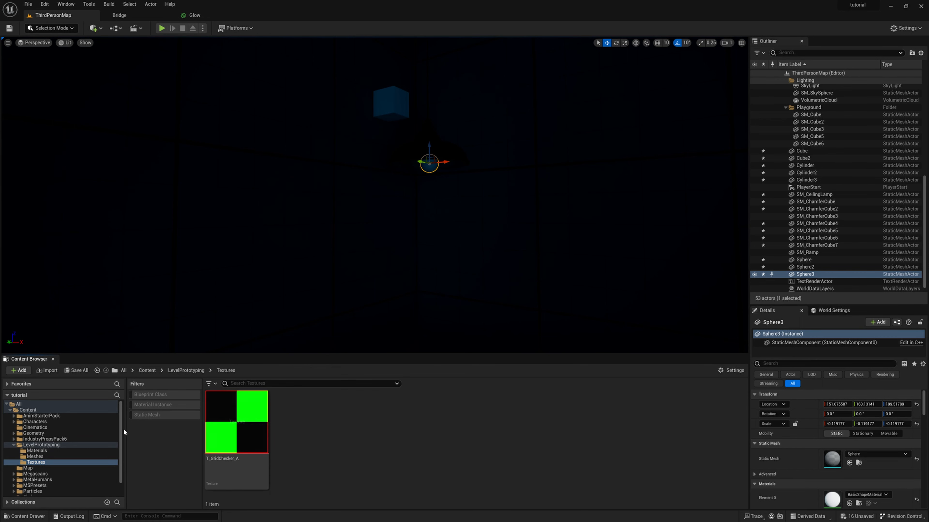
pyautogui.click(47, 451)
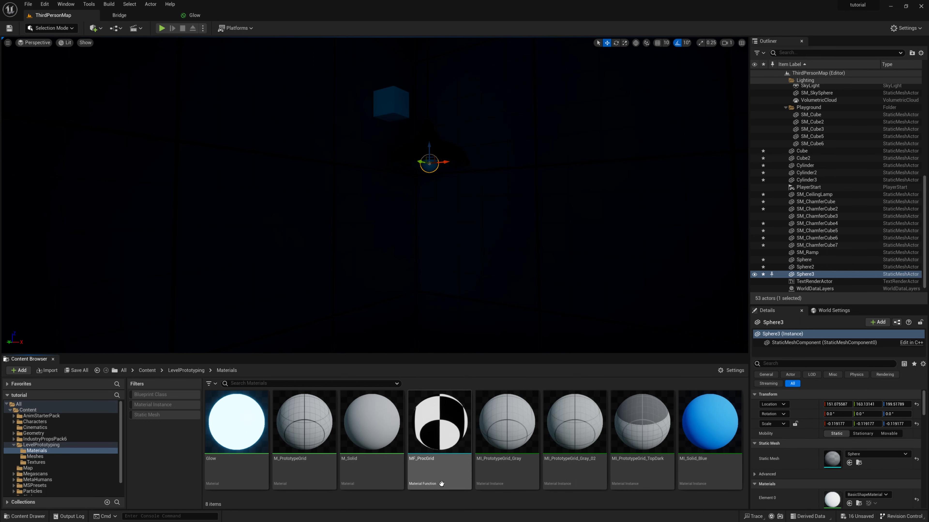
# Enlarge the asset area and create a new material named Glow2 in the LevelPrototyping Materials folder.
pyautogui.press('w')
pyautogui.moveTo(534, 350); pyautogui.dragTo(537, 348, button='right')
pyautogui.press('s')
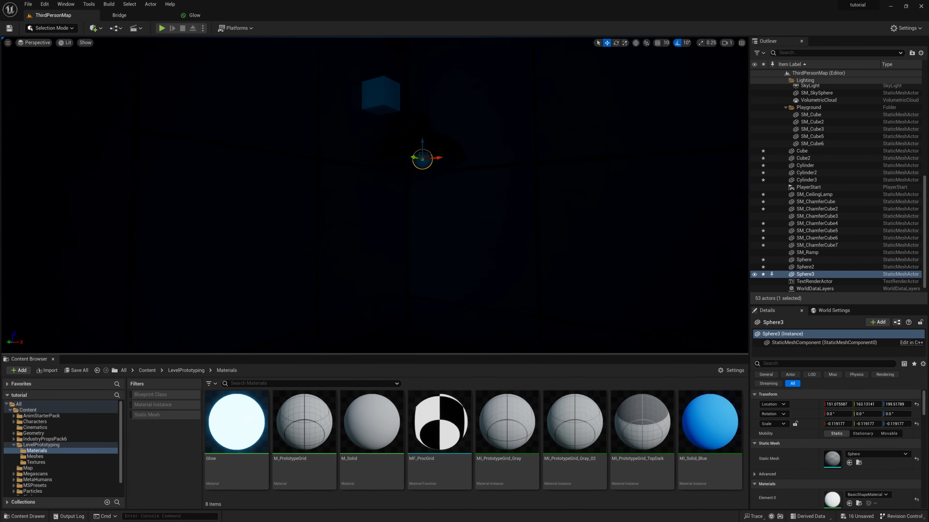
pyautogui.click(533, 352)
pyautogui.moveTo(532, 353); pyautogui.dragTo(535, 318)
pyautogui.rightClick(379, 487)
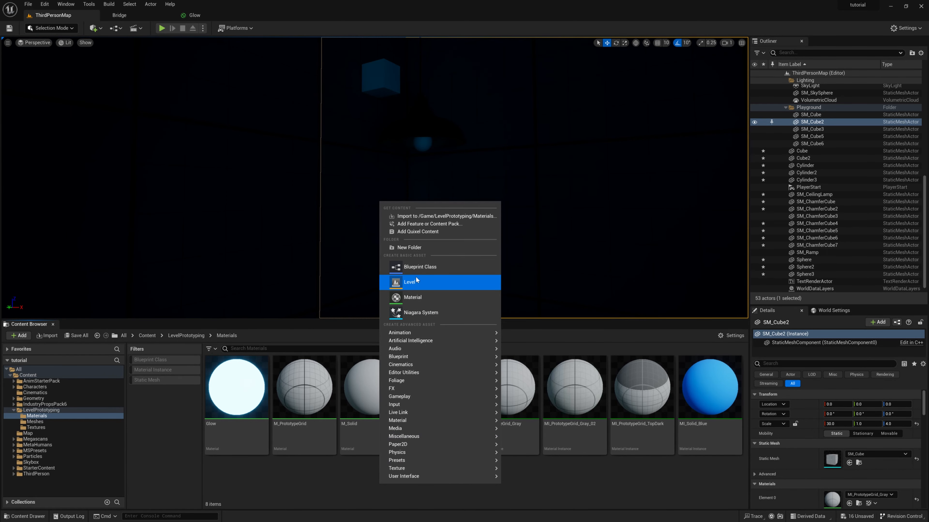
pyautogui.click(413, 297)
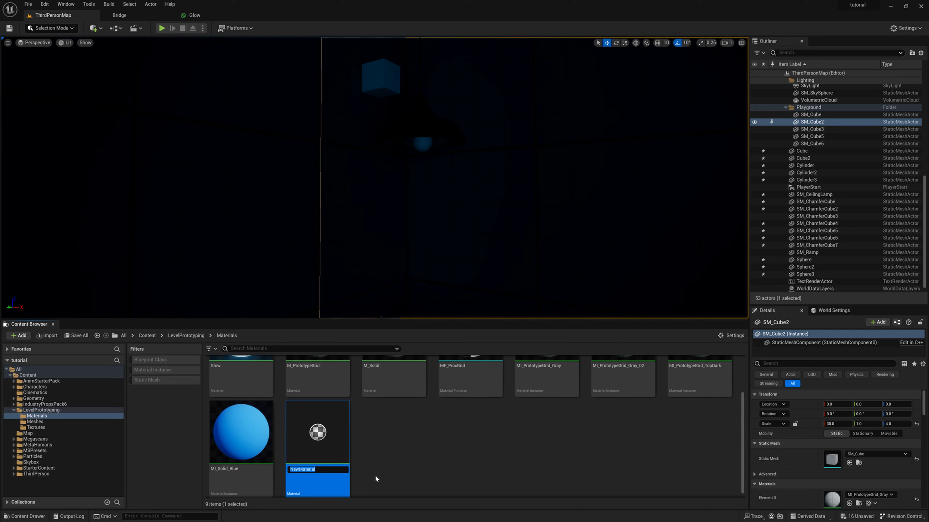
pyautogui.write('Glow2')
pyautogui.press('Return')
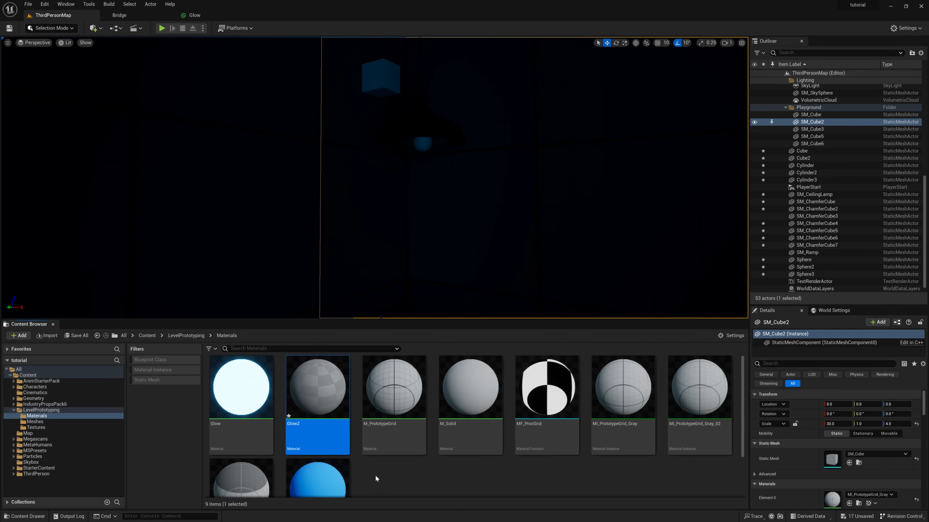
# Open the Glow2 material and add a scalar Constant node and a Constant3Vector node to its graph.
pyautogui.doubleClick(319, 395)
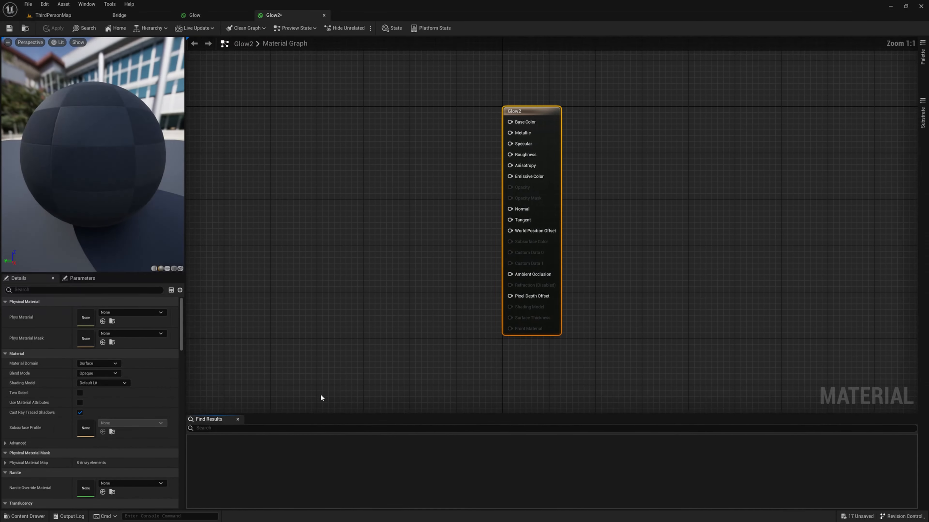
pyautogui.moveTo(301, 163); pyautogui.dragTo(351, 214, button='right')
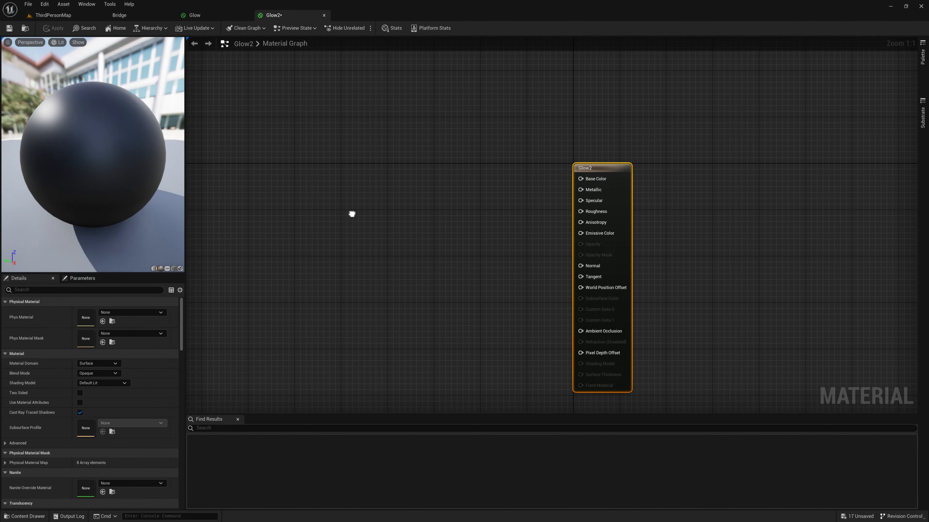
pyautogui.click(409, 338)
pyautogui.click(389, 193)
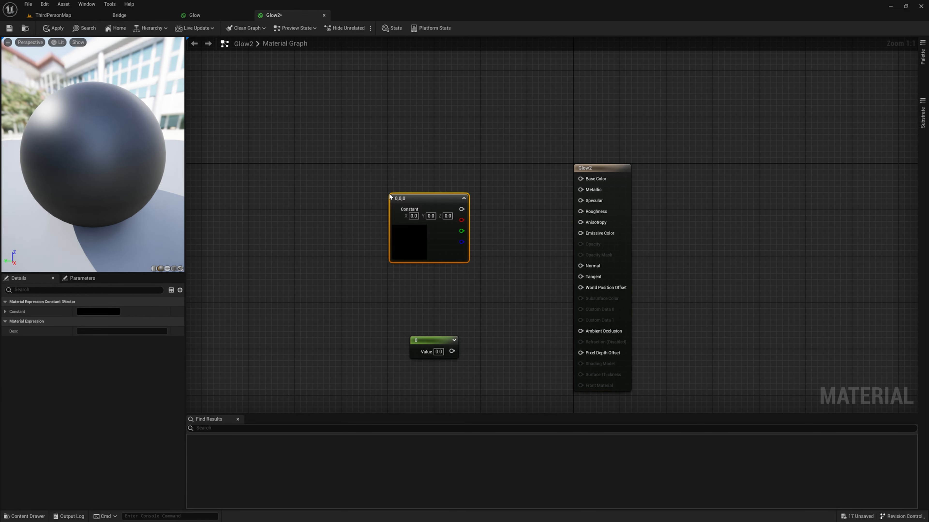
# Add a Multiply node fed by the colour vector and the scalar constant, and connect its result to Emissive Color.
pyautogui.click(499, 288)
pyautogui.moveTo(462, 209); pyautogui.dragTo(506, 302)
pyautogui.moveTo(451, 351); pyautogui.dragTo(581, 233)
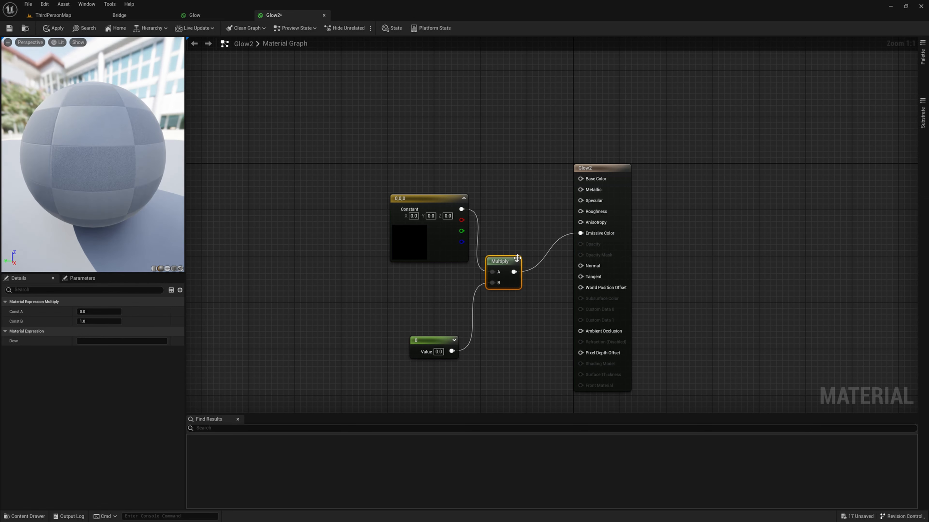
# Set the colour vector to a warm tan, about R 0.564, G 0.400, B 0.138, and move its node clear of the Multiply node.
pyautogui.doubleClick(418, 249)
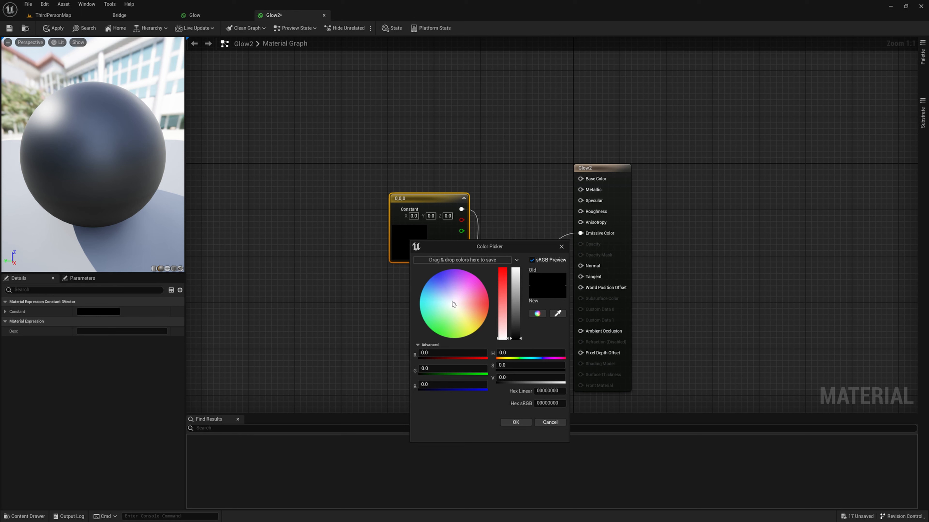
pyautogui.moveTo(454, 305); pyautogui.dragTo(469, 317)
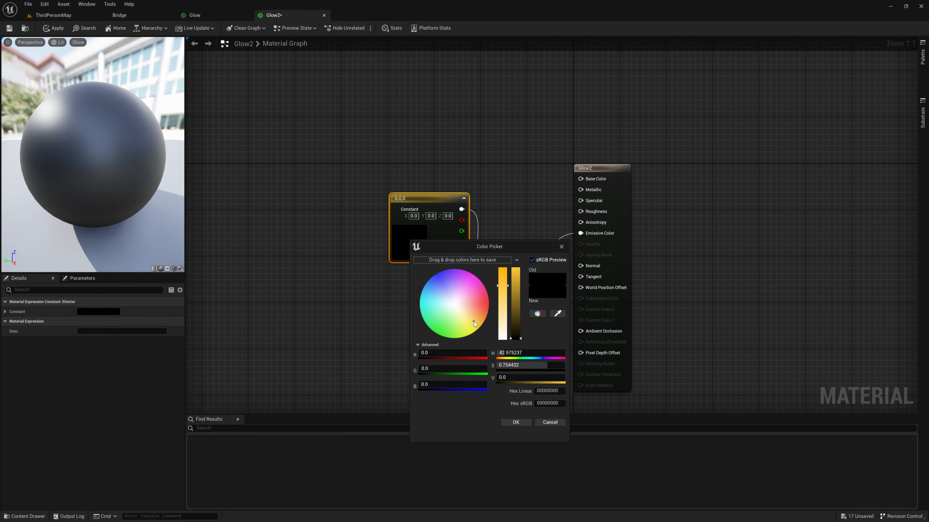
pyautogui.click(516, 299)
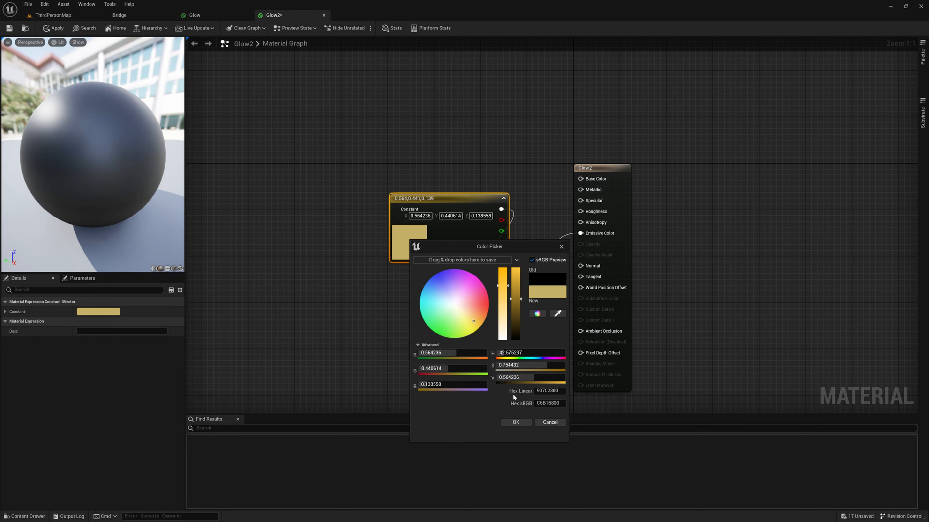
pyautogui.click(520, 423)
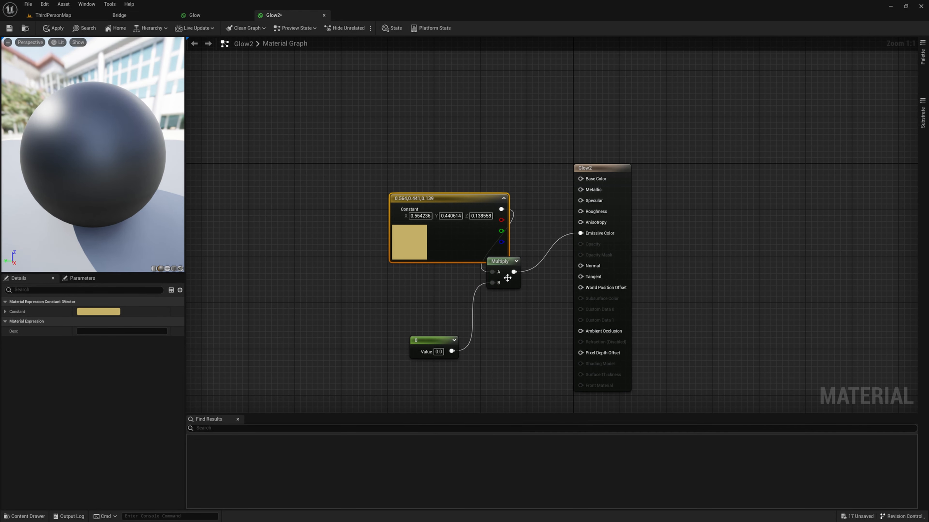
pyautogui.moveTo(464, 201); pyautogui.dragTo(410, 195)
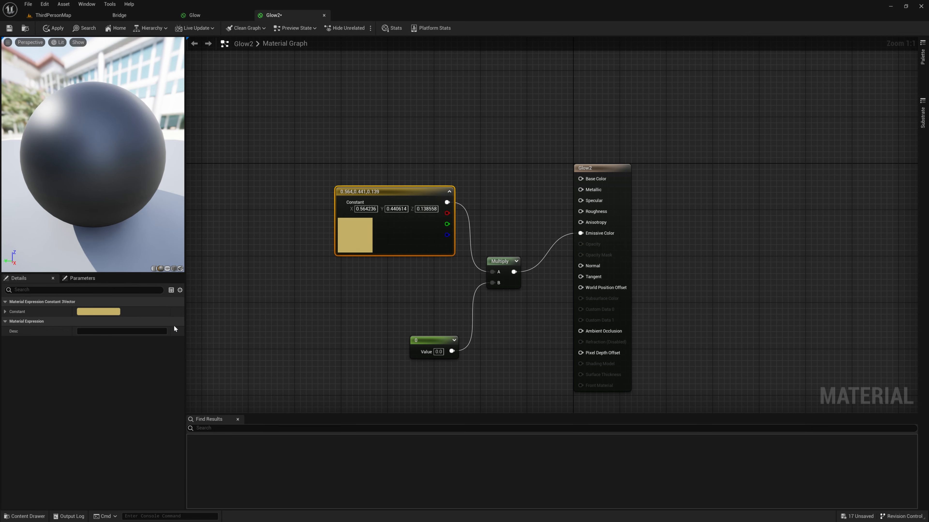
pyautogui.doubleClick(357, 234)
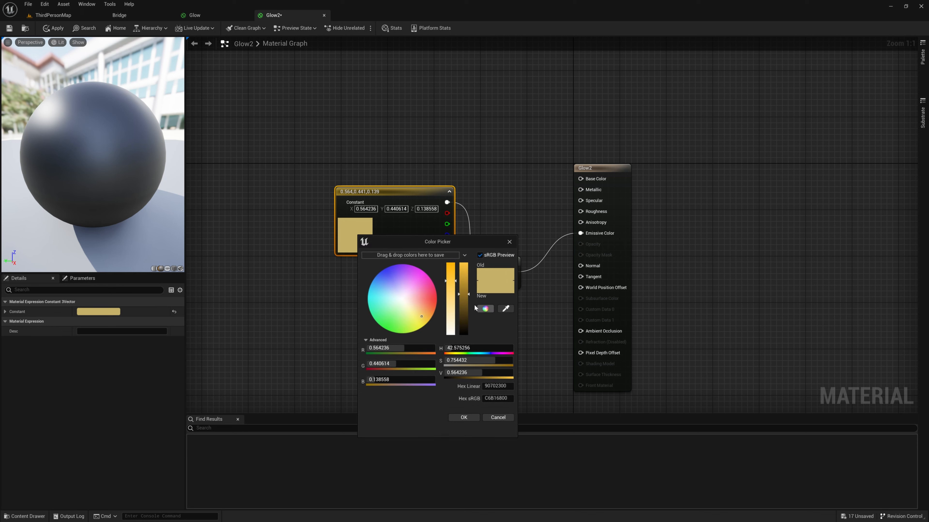
pyautogui.moveTo(418, 317); pyautogui.dragTo(423, 314)
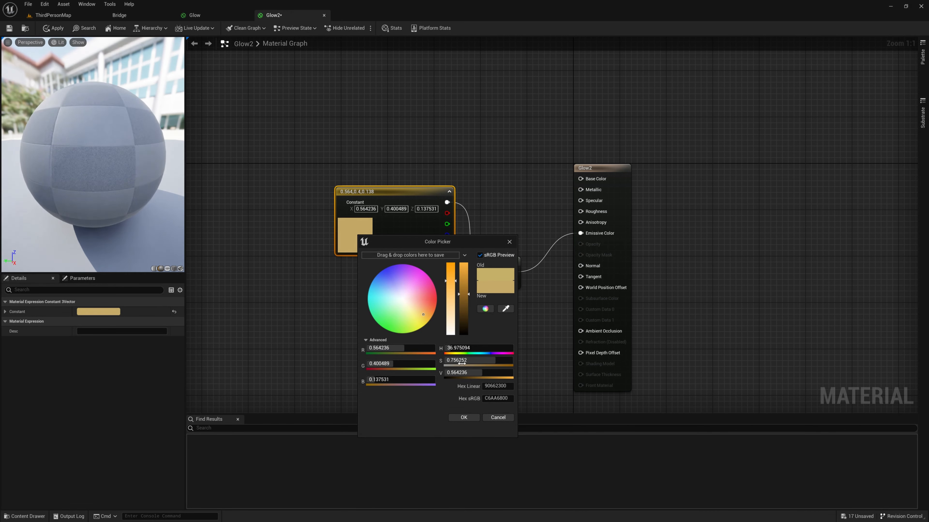
pyautogui.click(463, 418)
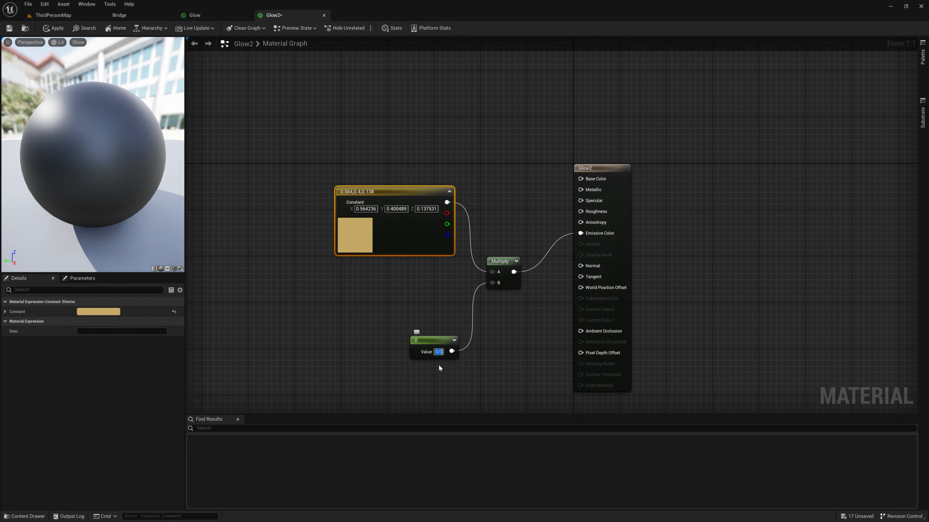
# Set the scalar constant to 10 and save the Glow2 material.
pyautogui.write('10')
pyautogui.click(392, 357)
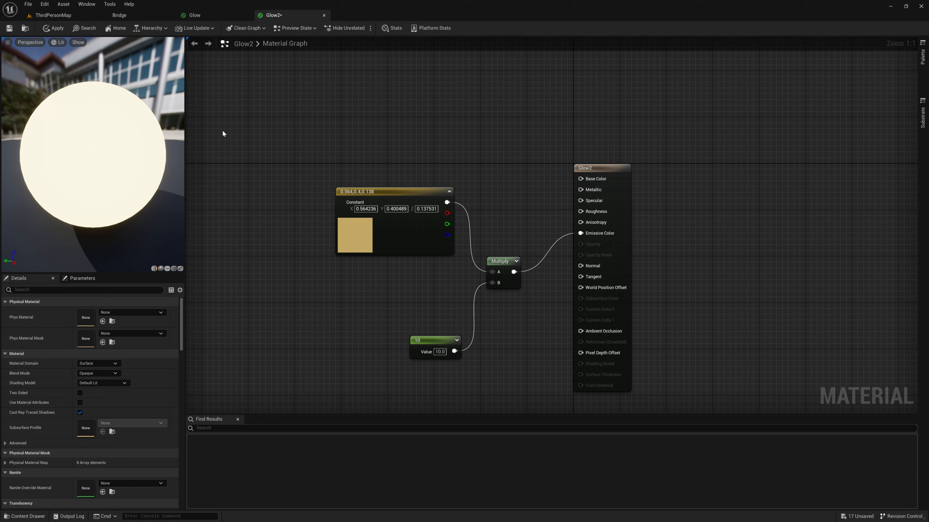
pyautogui.click(7, 30)
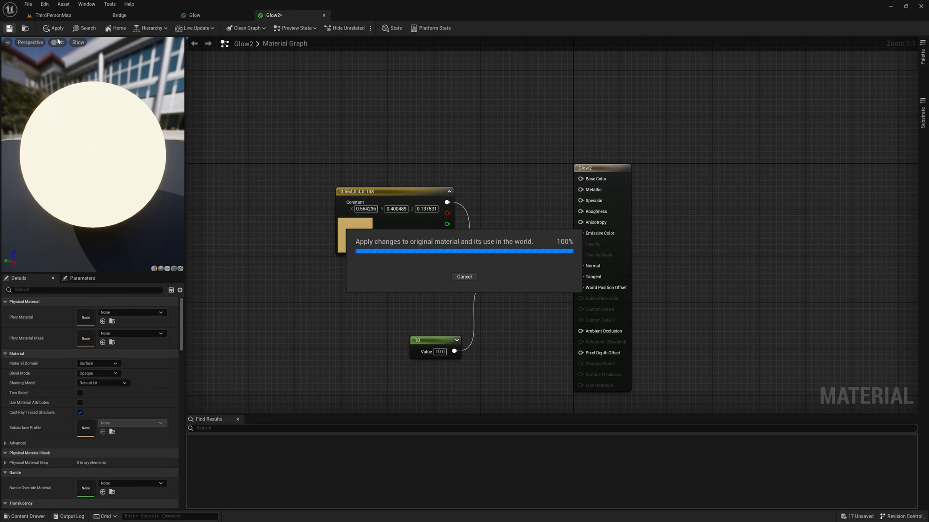
# Return to the ThirdPersonMap level, apply Glow2 to the bulb sphere in the ceiling lamp and select the sphere.
pyautogui.click(53, 15)
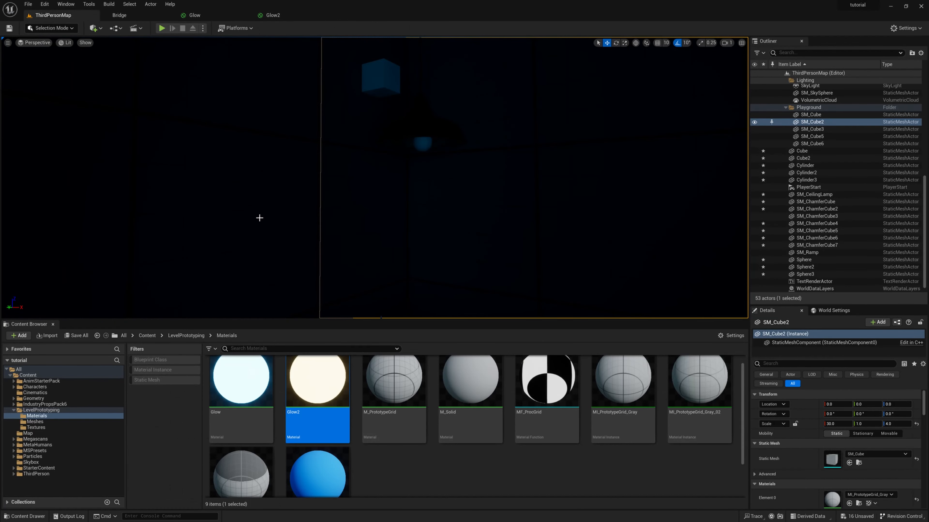
pyautogui.moveTo(235, 230)
pyautogui.mouseDown(button='right')
pyautogui.moveTo(253, 227)
pyautogui.moveTo(235, 230)
pyautogui.mouseUp(button='right')
pyautogui.press('w')
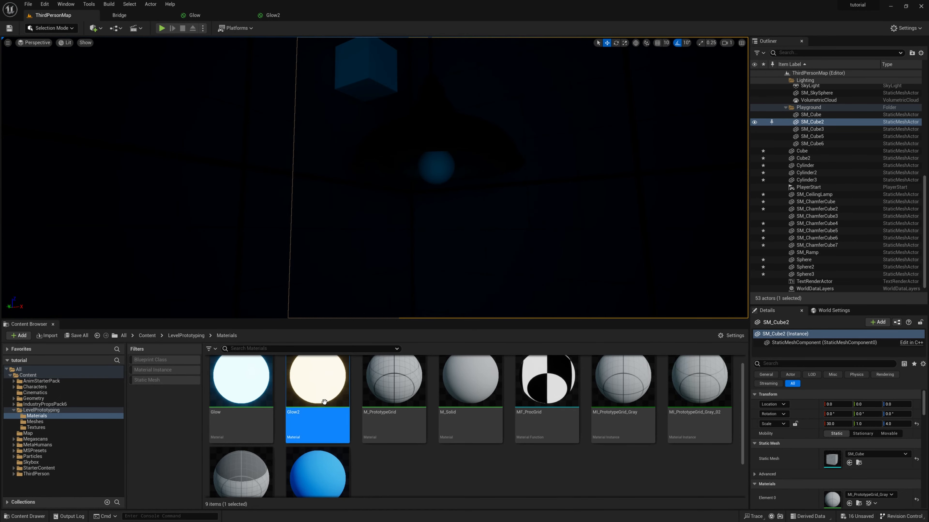
pyautogui.moveTo(315, 399); pyautogui.dragTo(433, 169)
pyautogui.click(439, 176)
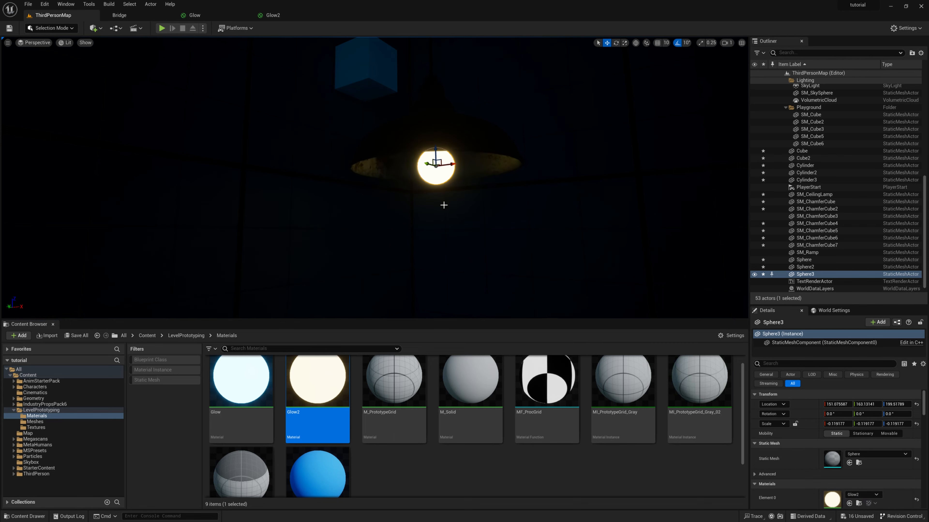
# Raise the glowing bulb sphere slightly into the lamp shade, to about Z 202.
pyautogui.moveTo(462, 217); pyautogui.dragTo(282, 128, button='right')
pyautogui.press('s')
pyautogui.press('w')
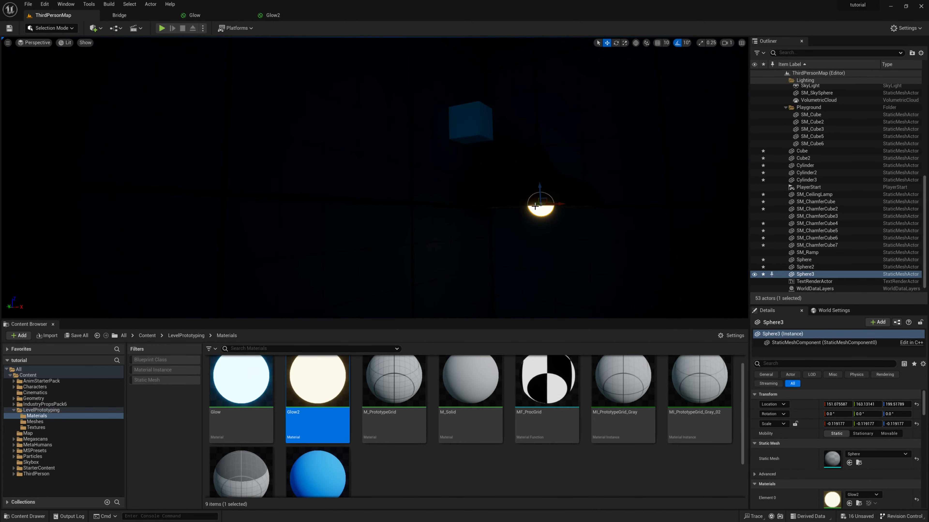
pyautogui.moveTo(540, 185); pyautogui.dragTo(543, 179)
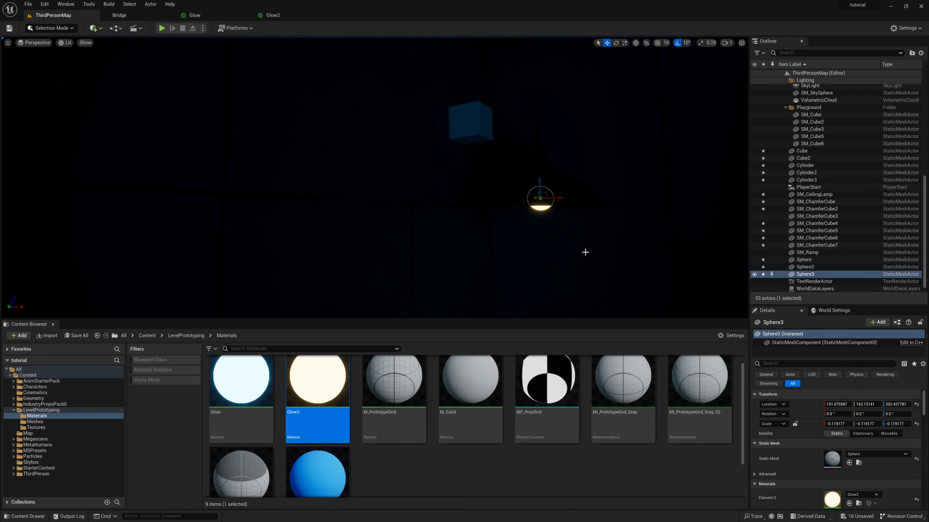
# Examine the lit ceiling lamp and its surroundings from several distances and angles.
pyautogui.moveTo(585, 253)
pyautogui.mouseDown(button='right')
pyautogui.moveTo(804, 266)
pyautogui.moveTo(622, 280)
pyautogui.moveTo(576, 247)
pyautogui.moveTo(715, 275)
pyautogui.moveTo(694, 272)
pyautogui.moveTo(697, 291)
pyautogui.moveTo(757, 306)
pyautogui.moveTo(726, 338)
pyautogui.moveTo(761, 340)
pyautogui.moveTo(806, 250)
pyautogui.moveTo(726, 281)
pyautogui.moveTo(761, 266)
pyautogui.moveTo(790, 281)
pyautogui.moveTo(746, 321)
pyautogui.moveTo(585, 252)
pyautogui.mouseUp(button='right')
pyautogui.press('w')
pyautogui.press('s')
pyautogui.press('w')
pyautogui.press('s')
pyautogui.press('w')
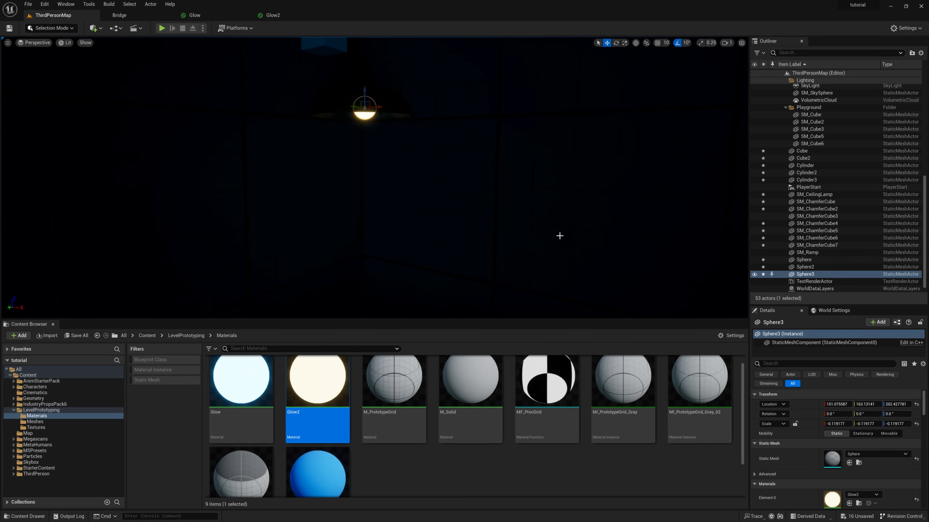
pyautogui.press('s')
pyautogui.moveTo(374, 177); pyautogui.dragTo(577, 143, button='right')
pyautogui.press('s')
pyautogui.press('w')
pyautogui.press('s')
pyautogui.press('a')
# Move the glowing SM_ChamferCube through the room, to about X 2192.
pyautogui.click(450, 191)
pyautogui.moveTo(450, 190); pyautogui.dragTo(114, 140)
pyautogui.moveTo(114, 141); pyautogui.dragTo(157, 150, button='right')
pyautogui.press('w')
pyautogui.moveTo(597, 297); pyautogui.dragTo(225, 243)
# Apply the Glow2 material to the short Cylinder2 band around the corner column, undoing the stray edit made along the way.
pyautogui.moveTo(282, 225); pyautogui.dragTo(372, 218, button='right')
pyautogui.press('w')
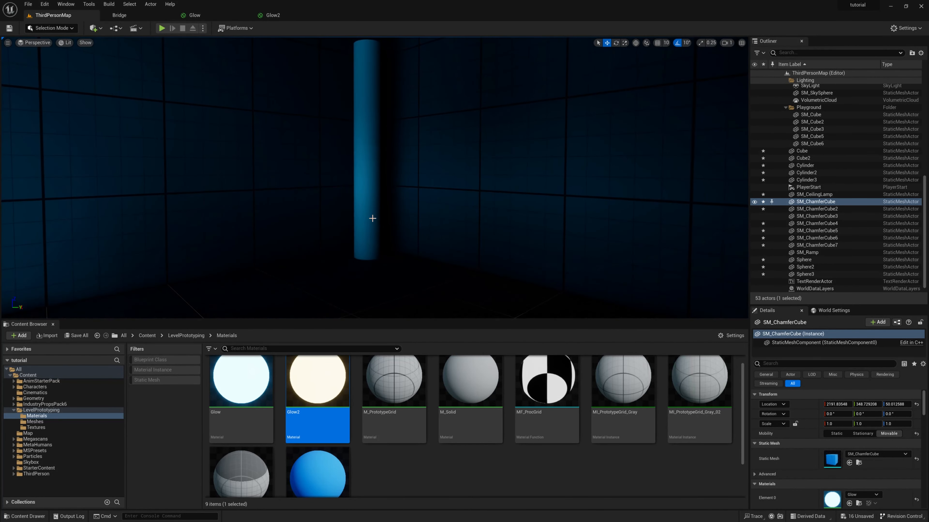
pyautogui.click(371, 182)
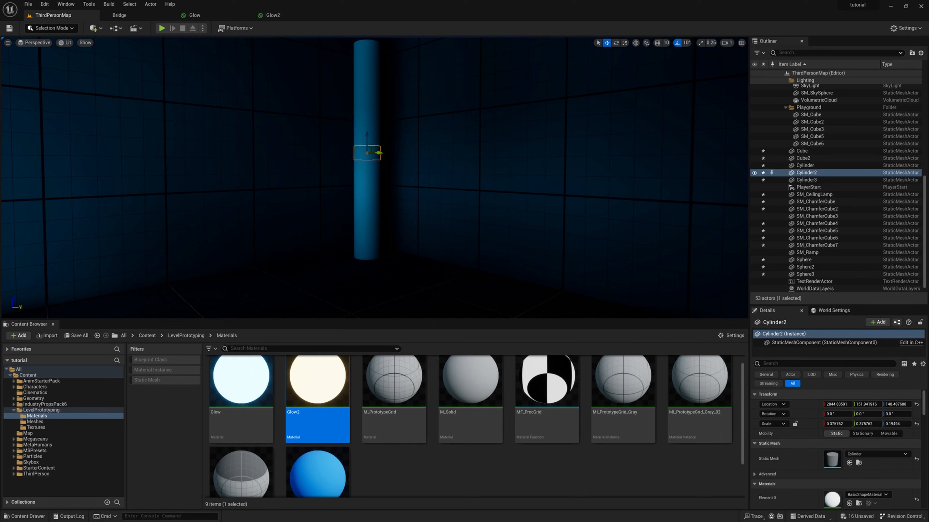
pyautogui.click(365, 80)
pyautogui.hotkey('ctrl', 'z')
pyautogui.moveTo(313, 392); pyautogui.dragTo(368, 152)
# Move the glowing SM_ChamferCube away from the corner column, to about X 1623.
pyautogui.press('d')
pyautogui.moveTo(369, 152); pyautogui.dragTo(227, 155, button='right')
pyautogui.press('s')
pyautogui.press('w')
pyautogui.moveTo(380, 220); pyautogui.dragTo(340, 249, button='right')
pyautogui.press('s')
pyautogui.click(298, 179)
pyautogui.press('d')
# Examine the warm light that the column's glowing band casts on the surrounding walls from near and far.
pyautogui.moveTo(298, 176); pyautogui.dragTo(444, 136, button='right')
pyautogui.press('w')
pyautogui.press('w')
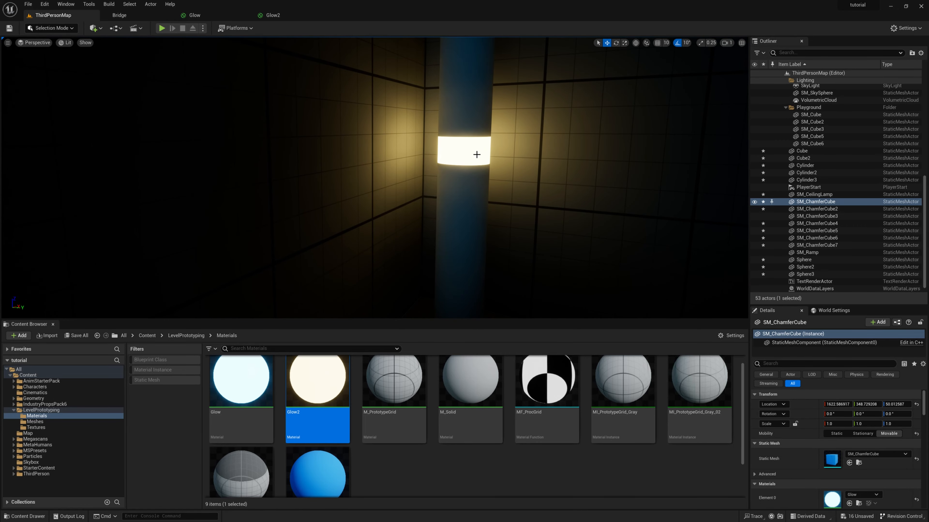
pyautogui.press('d')
pyautogui.moveTo(548, 175)
pyautogui.mouseDown(button='right')
pyautogui.moveTo(581, 194)
pyautogui.moveTo(512, 183)
pyautogui.moveTo(518, 169)
pyautogui.moveTo(547, 174)
pyautogui.mouseUp(button='right')
pyautogui.press('w')
pyautogui.press('s')
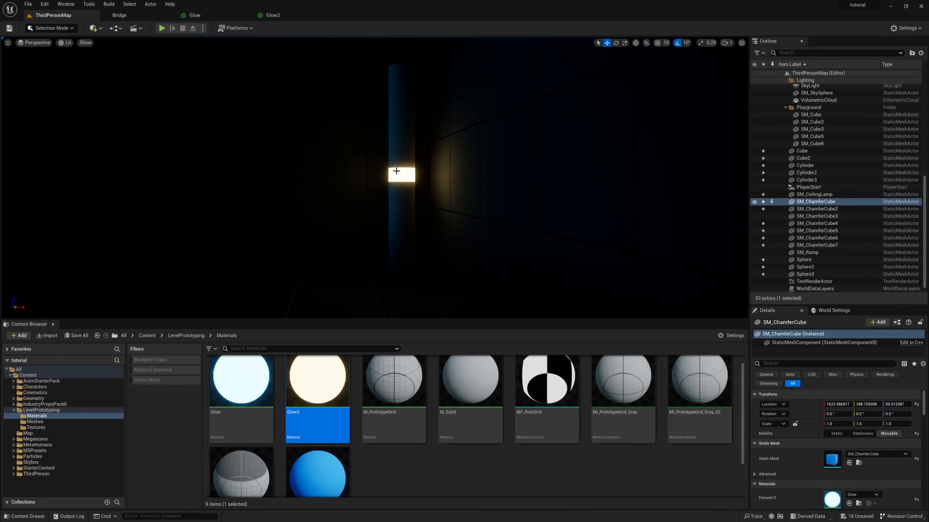
pyautogui.moveTo(359, 213); pyautogui.dragTo(162, 191, button='right')
pyautogui.press('a')
pyautogui.press('w')
pyautogui.press('s')
pyautogui.press('w')
pyautogui.press('a')
pyautogui.press('w')
pyautogui.press('w')
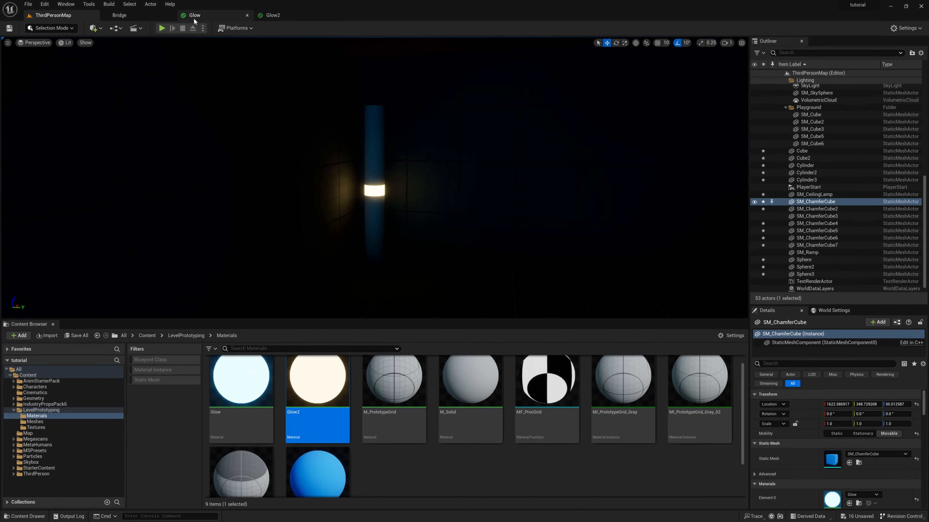
# Review the Glow material's node graph, and return to the level to view the column's glowing band up close.
pyautogui.click(193, 16)
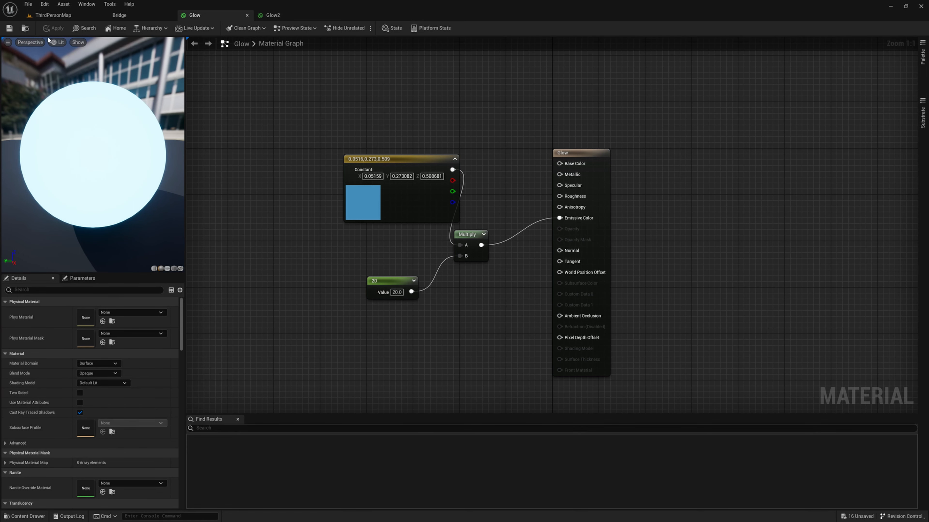
pyautogui.click(73, 15)
pyautogui.press('w')
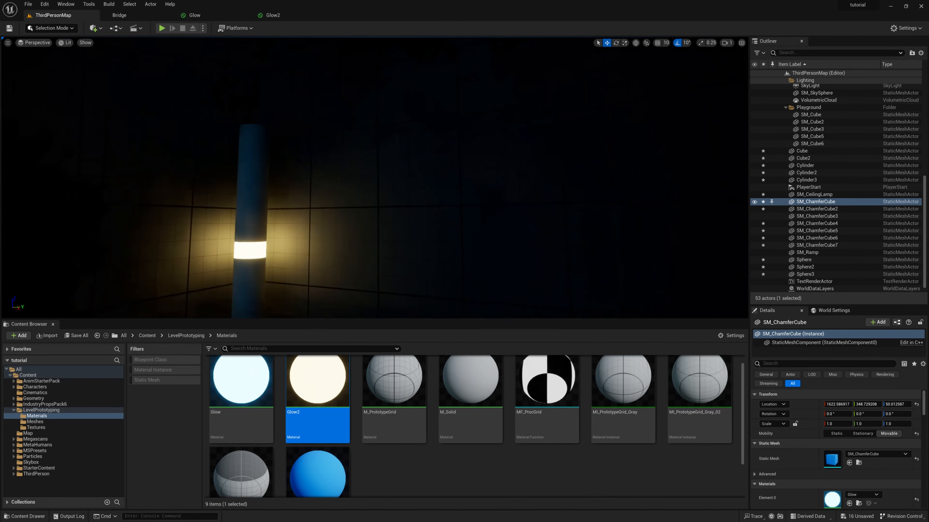
pyautogui.press('w')
pyautogui.press('w')
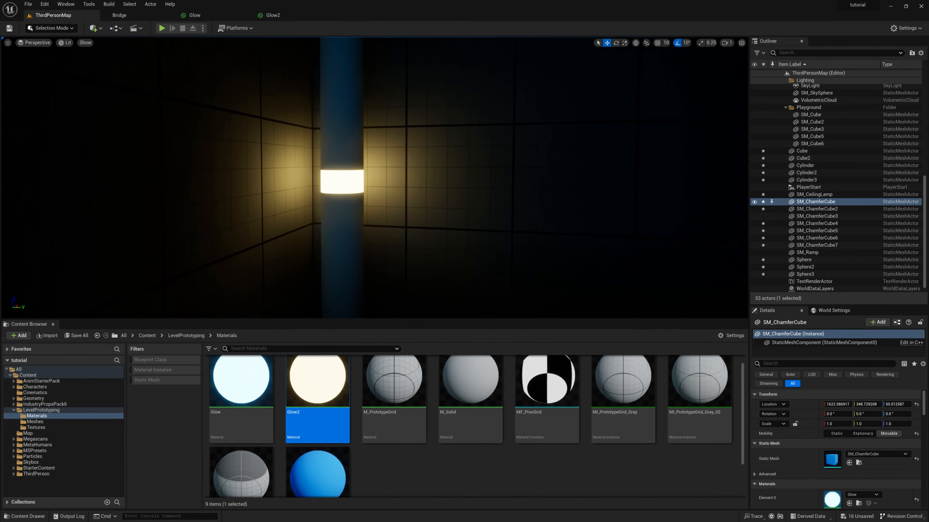
pyautogui.press('s')
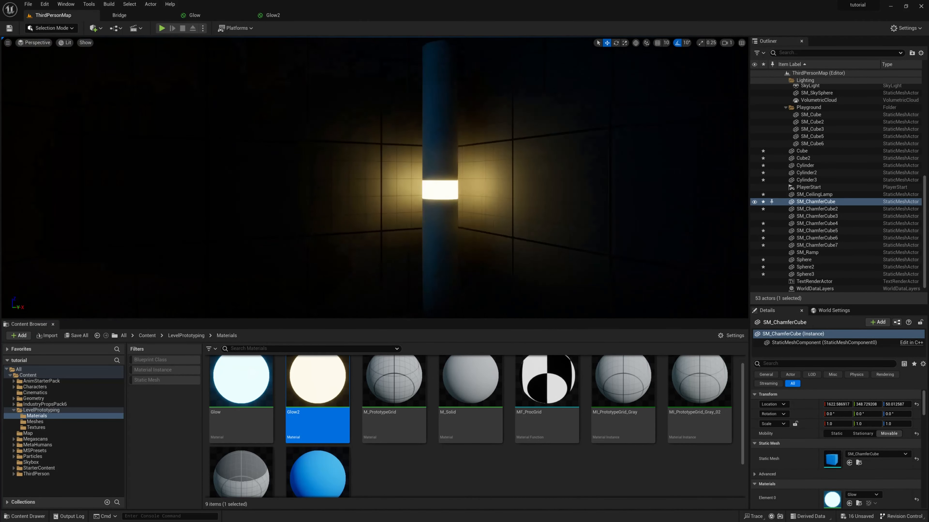